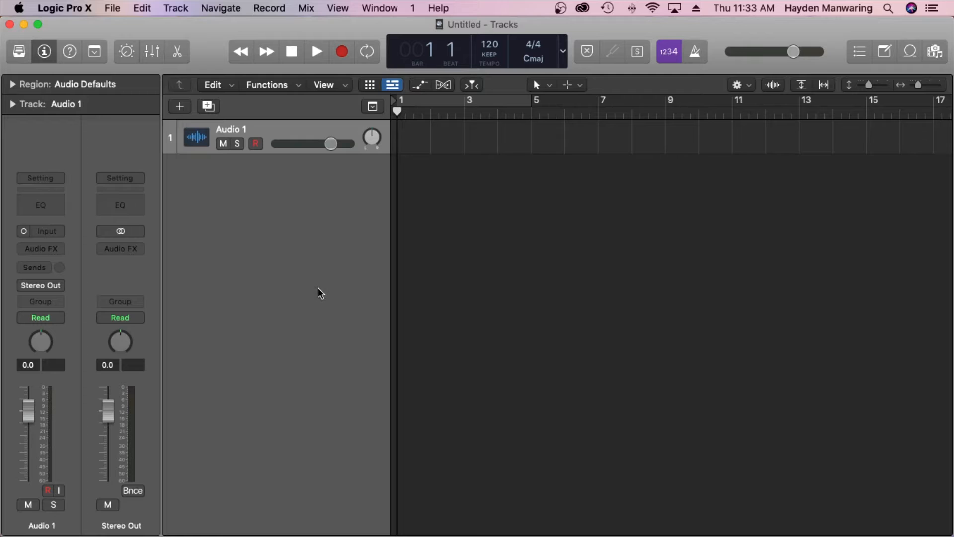
Import MySong#1.mp3 from the Downloads folder as an audio file onto the Audio 1 track
{"action": "left_click", "coordinate": [114, 9]}
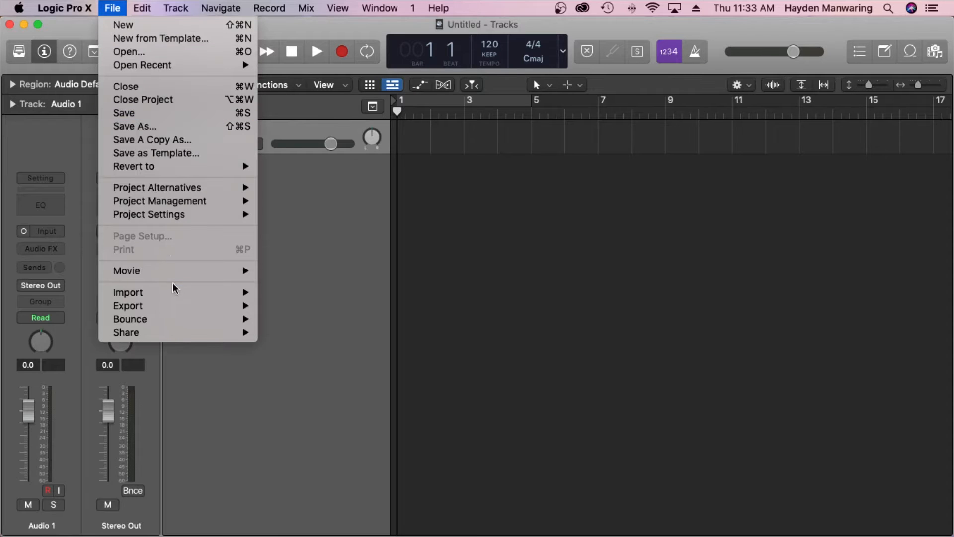
{"action": "mouse_move", "coordinate": [180, 291]}
{"action": "left_click", "coordinate": [323, 319]}
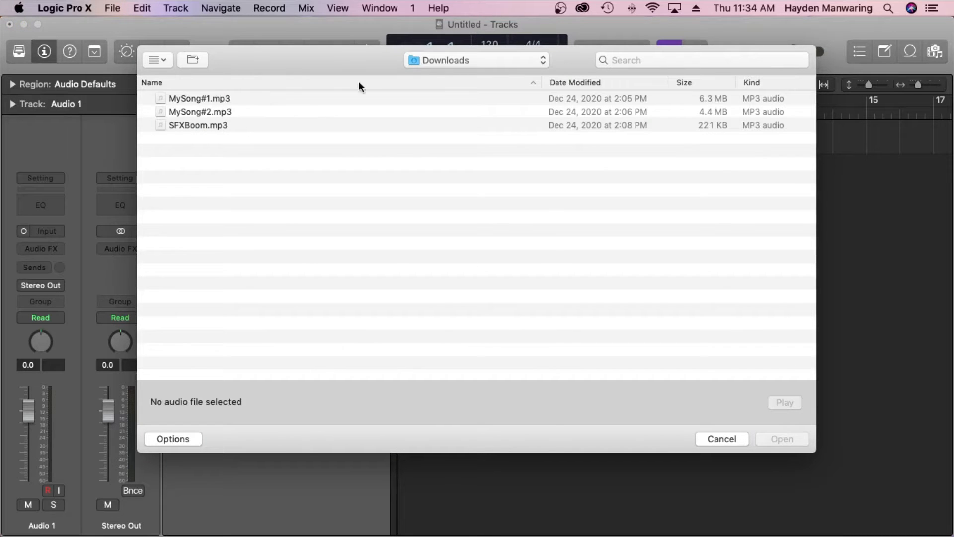
{"action": "left_click", "coordinate": [461, 57]}
{"action": "left_click", "coordinate": [437, 60]}
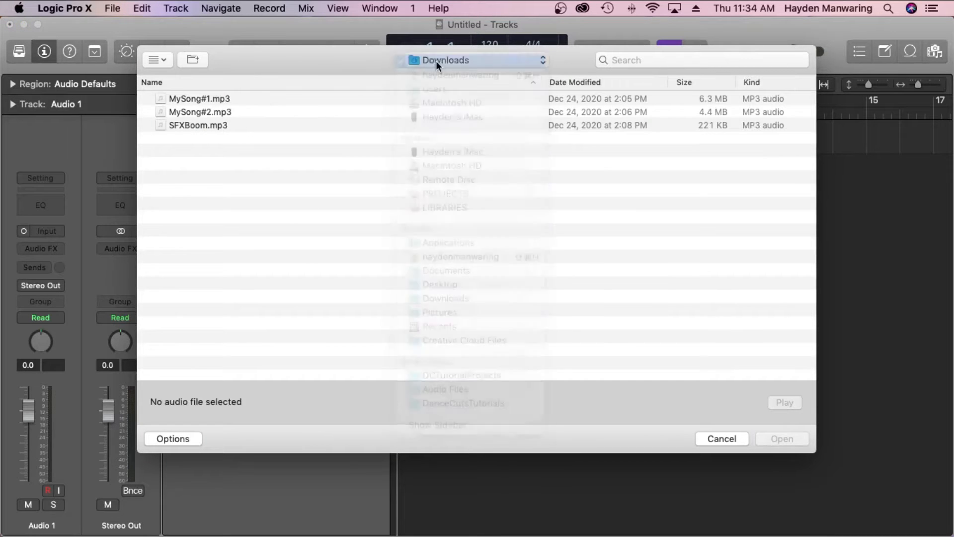
{"action": "left_click", "coordinate": [183, 98]}
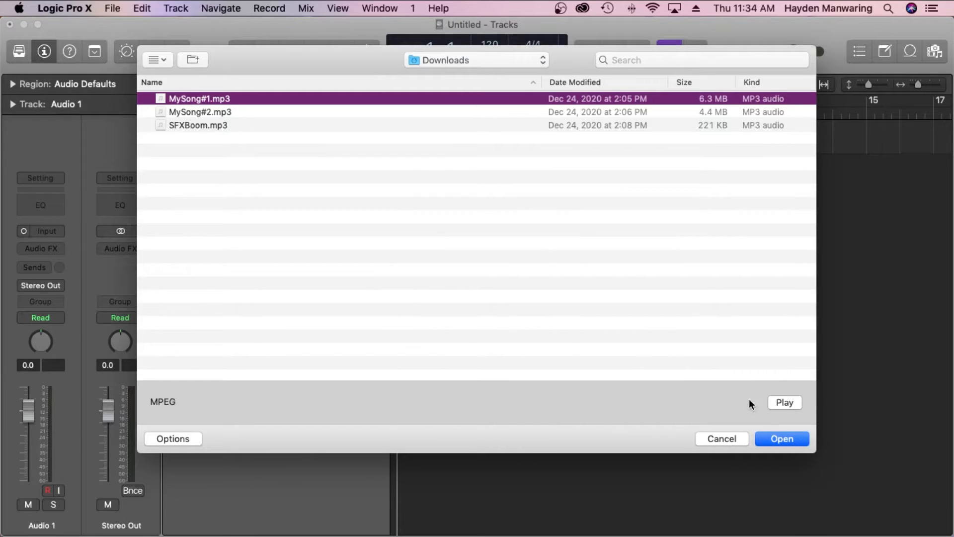
{"action": "left_click", "coordinate": [783, 439]}
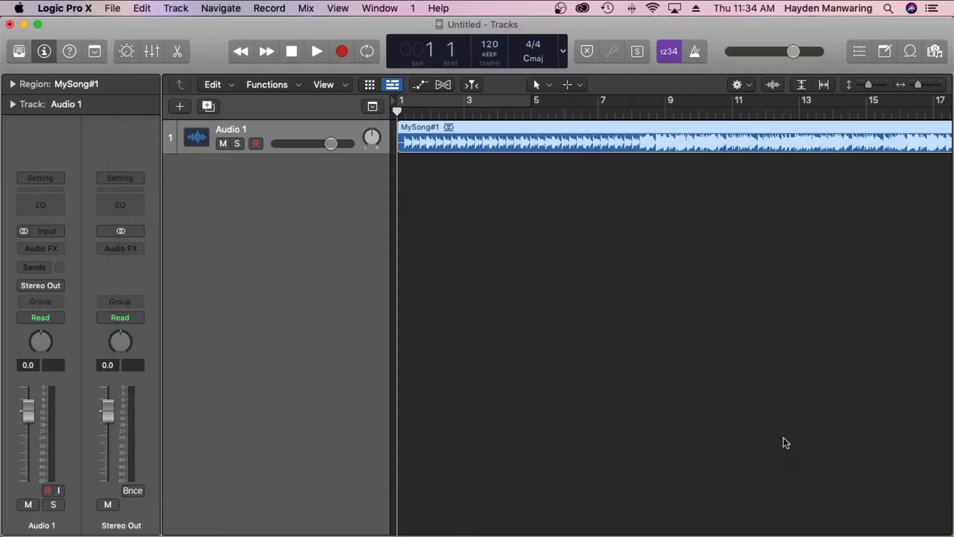
{"action": "left_click", "coordinate": [527, 244]}
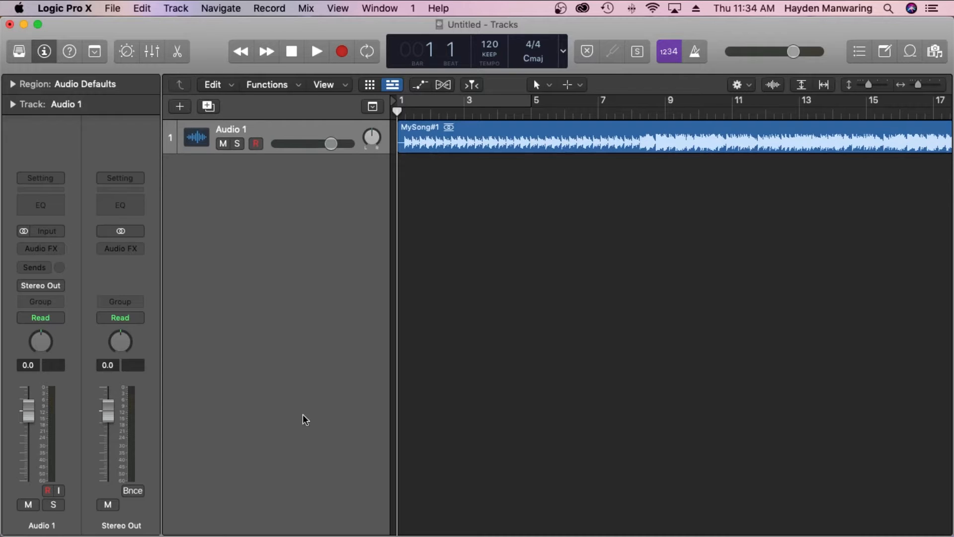
Add MySong#2.mp3 from the Downloads folder in Finder to a new second track and align its region with the project start
{"action": "left_click", "coordinate": [65, 497]}
{"action": "left_click", "coordinate": [261, 212]}
{"action": "left_click_drag", "start_coordinate": [301, 77], "coordinate": [582, 102]}
{"action": "left_click_drag", "start_coordinate": [675, 161], "coordinate": [405, 174]}
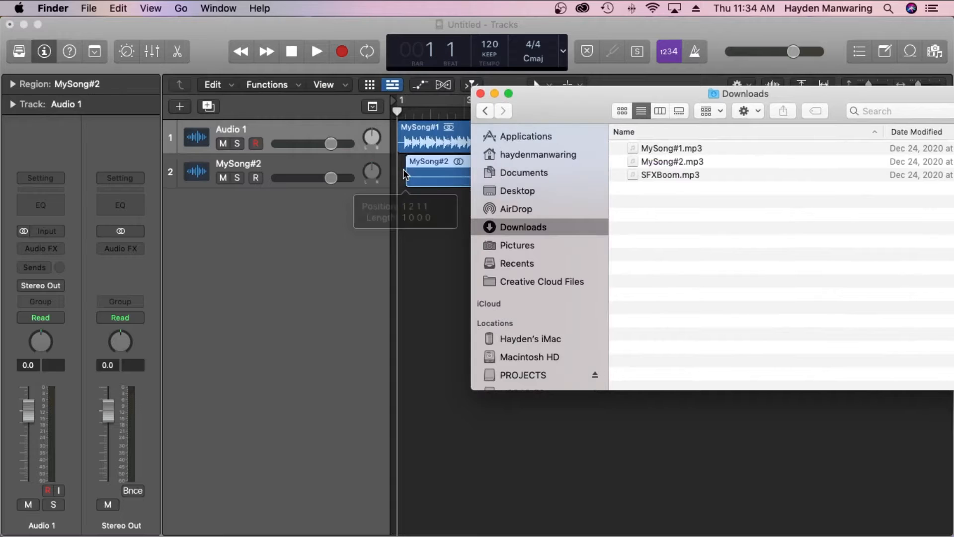
{"action": "left_click", "coordinate": [415, 218]}
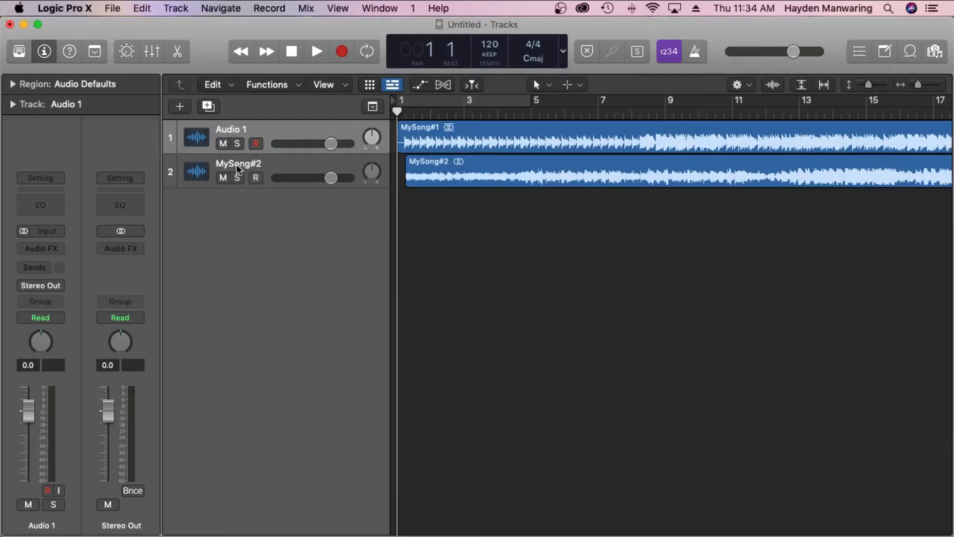
{"action": "left_click_drag", "start_coordinate": [452, 178], "coordinate": [447, 177]}
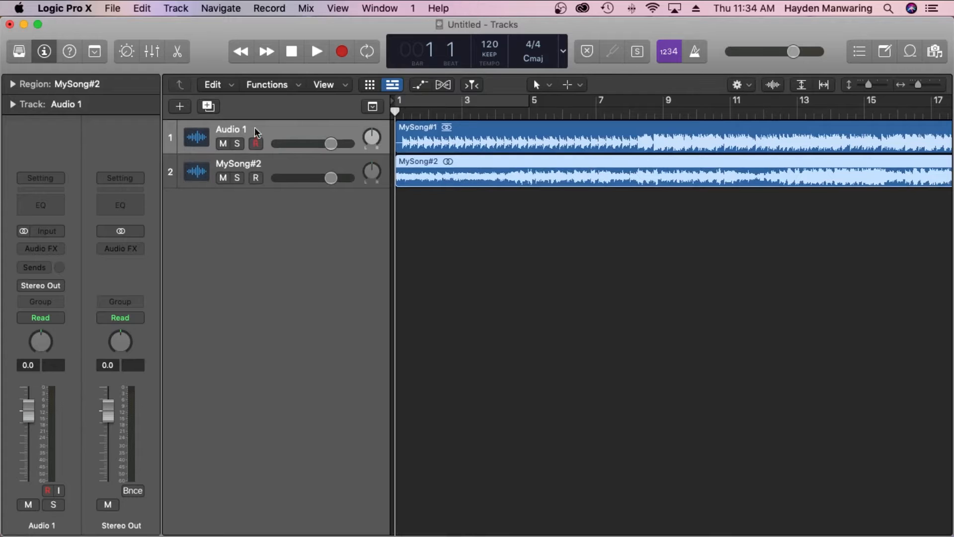
Rename the Audio 1 track as MySong#1
{"action": "left_click", "coordinate": [231, 128]}
{"action": "double_click", "coordinate": [234, 128]}
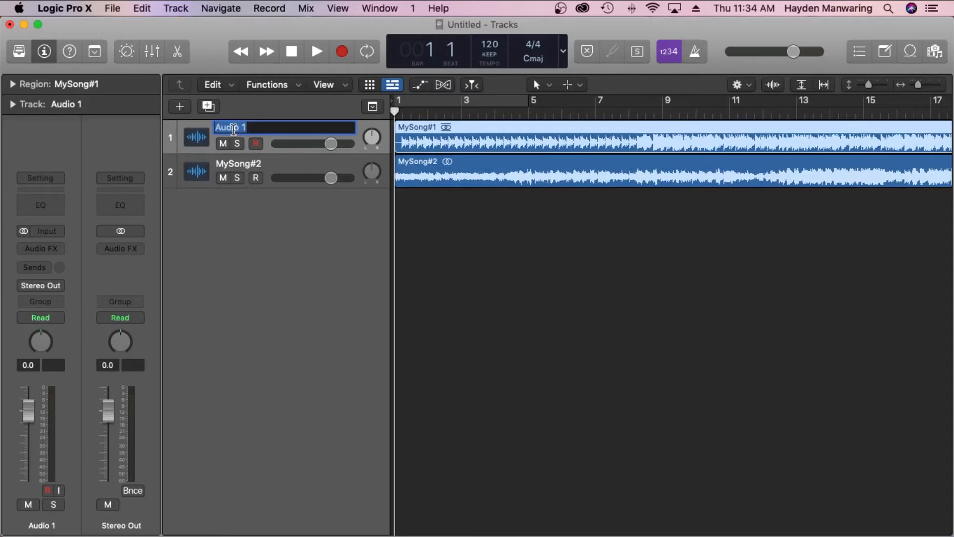
{"action": "type", "text": "M"}
{"action": "left_click", "coordinate": [473, 290]}
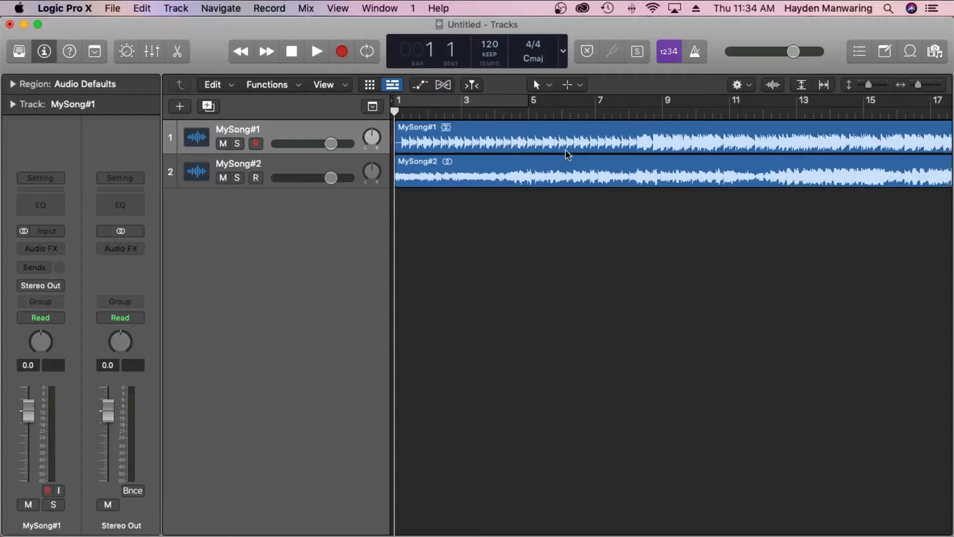
Fit both songs to the full width of the timeline and enlarge the track heights to show their waveforms
{"action": "left_click", "coordinate": [801, 85]}
{"action": "left_click", "coordinate": [824, 85]}
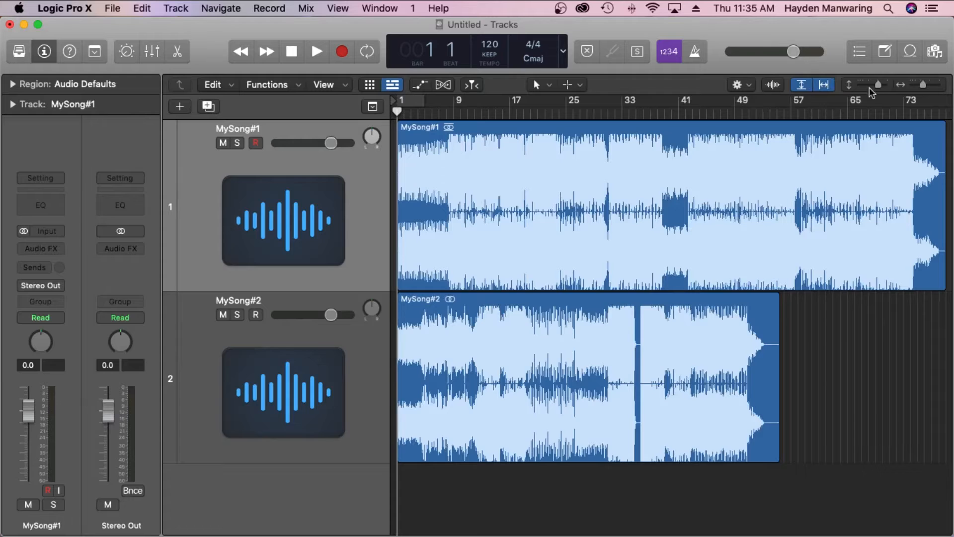
{"action": "left_click_drag", "start_coordinate": [883, 84], "coordinate": [879, 83]}
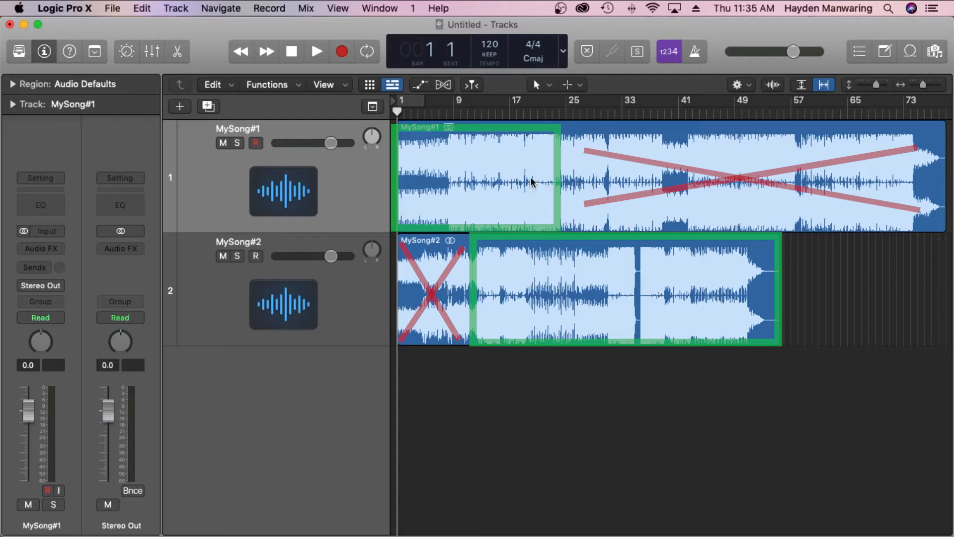
Solo the MySong#1 track and place the playhead at bar 15, beat 2
{"action": "left_click_drag", "start_coordinate": [488, 112], "coordinate": [511, 121]}
{"action": "mouse_move", "coordinate": [920, 84]}
{"action": "left_mouse_down"}
{"action": "mouse_move", "coordinate": [906, 89]}
{"action": "mouse_move", "coordinate": [915, 88]}
{"action": "left_mouse_up"}
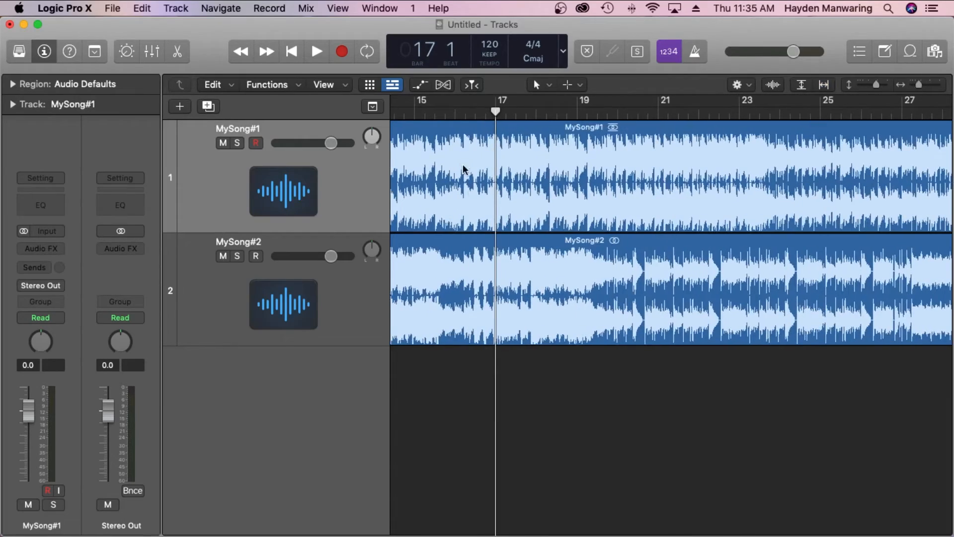
{"action": "scroll", "coordinate": [547, 179], "scroll_direction": "left", "scroll_amount": 15}
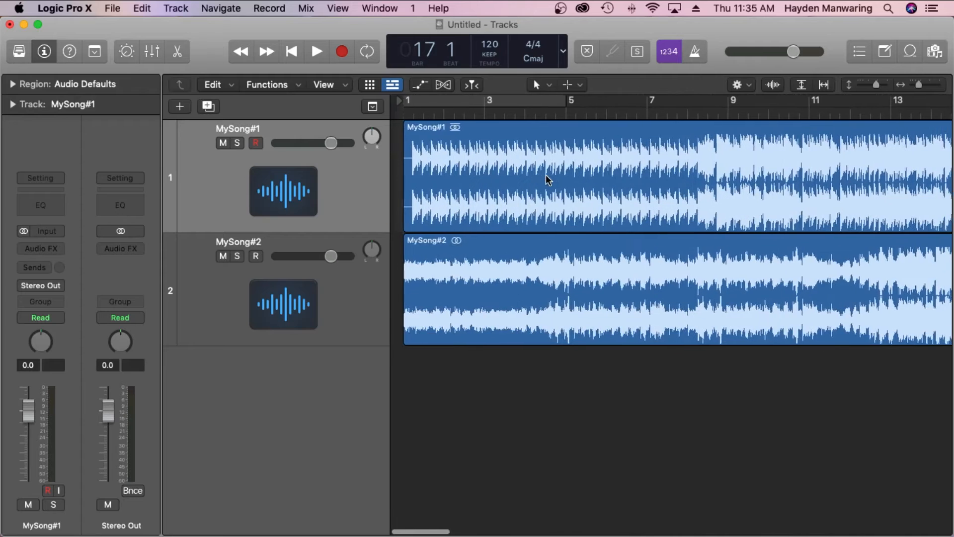
{"action": "scroll", "coordinate": [545, 180], "scroll_direction": "right", "scroll_amount": 12}
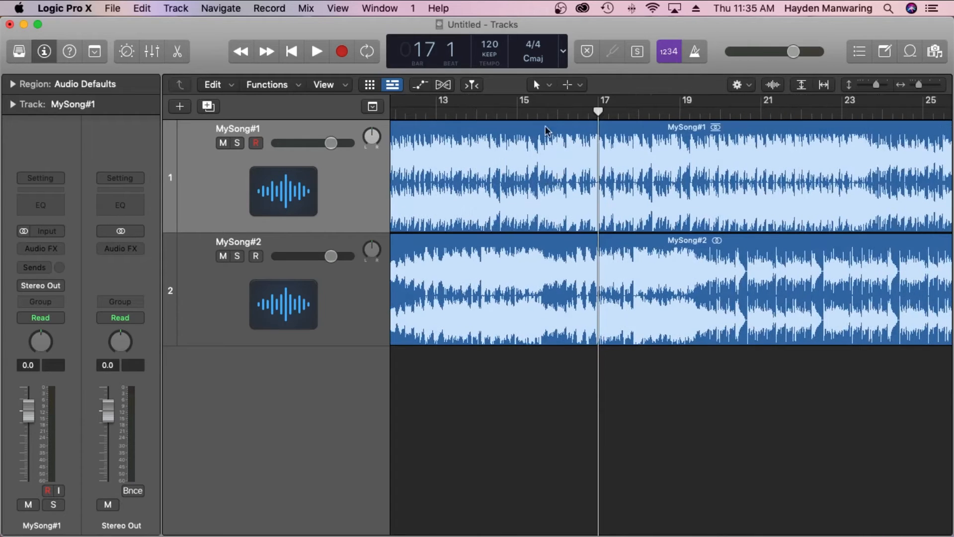
{"action": "left_click", "coordinate": [237, 143]}
{"action": "scroll", "coordinate": [576, 201], "scroll_direction": "right", "scroll_amount": 2}
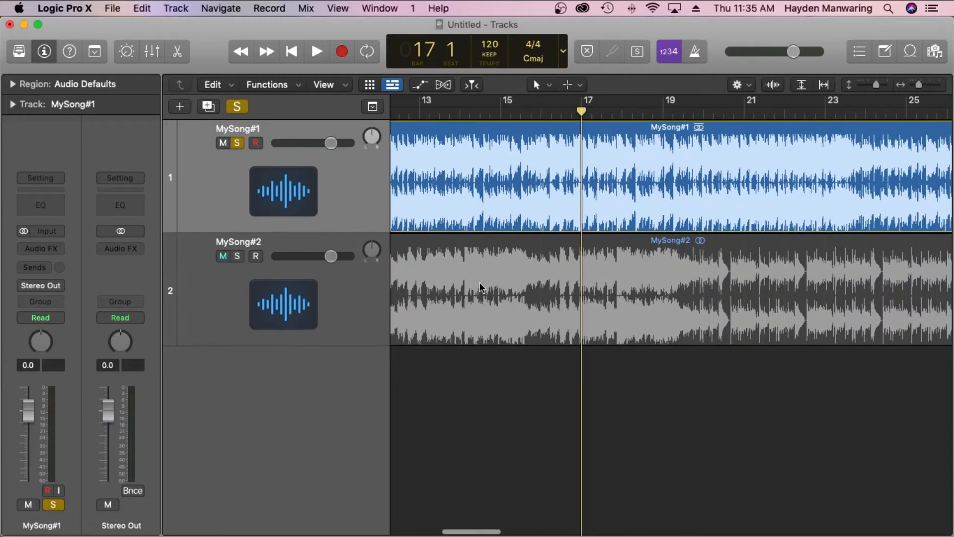
{"action": "scroll", "coordinate": [578, 108], "scroll_direction": "right", "scroll_amount": 1}
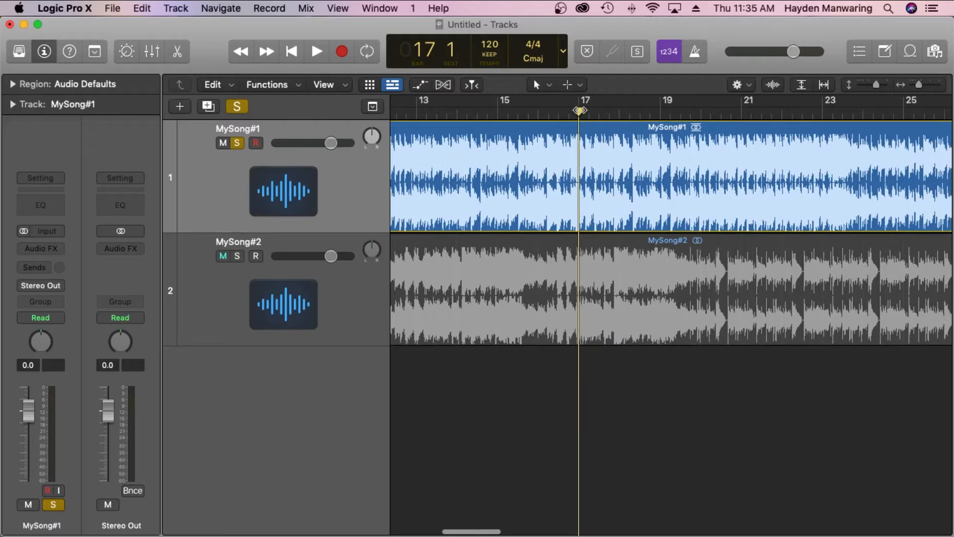
{"action": "left_click_drag", "start_coordinate": [579, 111], "coordinate": [508, 116]}
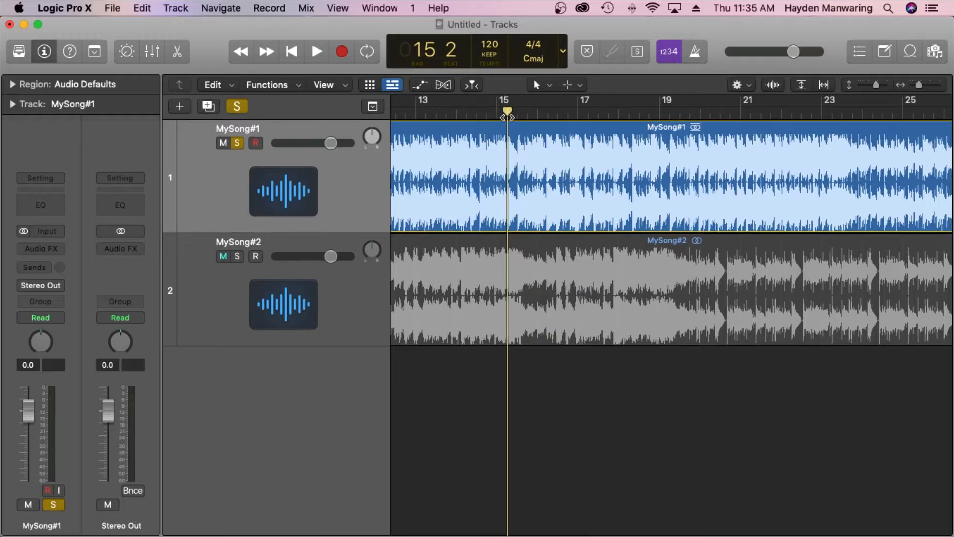
Listen to MySong#1 from the playhead and park the playhead at the cut point at bar 23, beat 4
{"action": "key", "text": "space"}
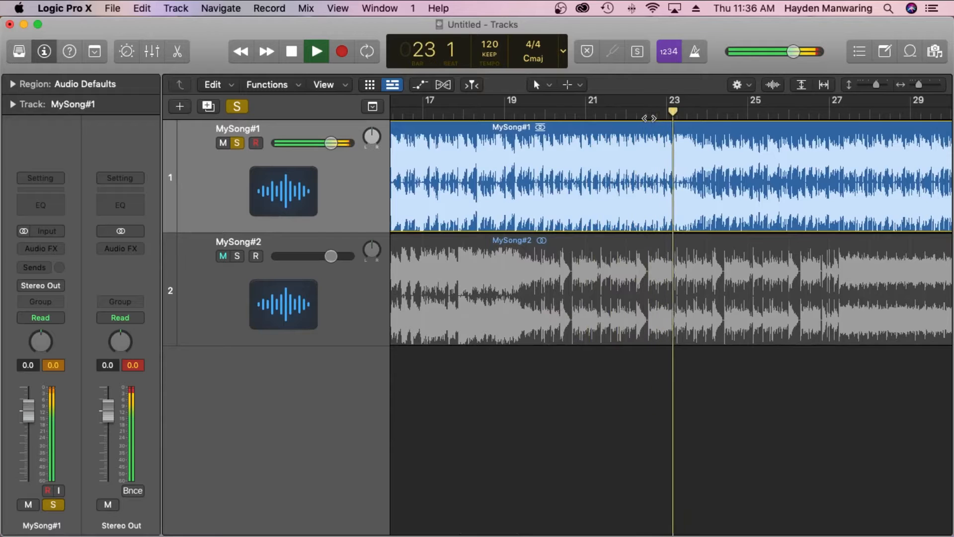
{"action": "key", "text": "space"}
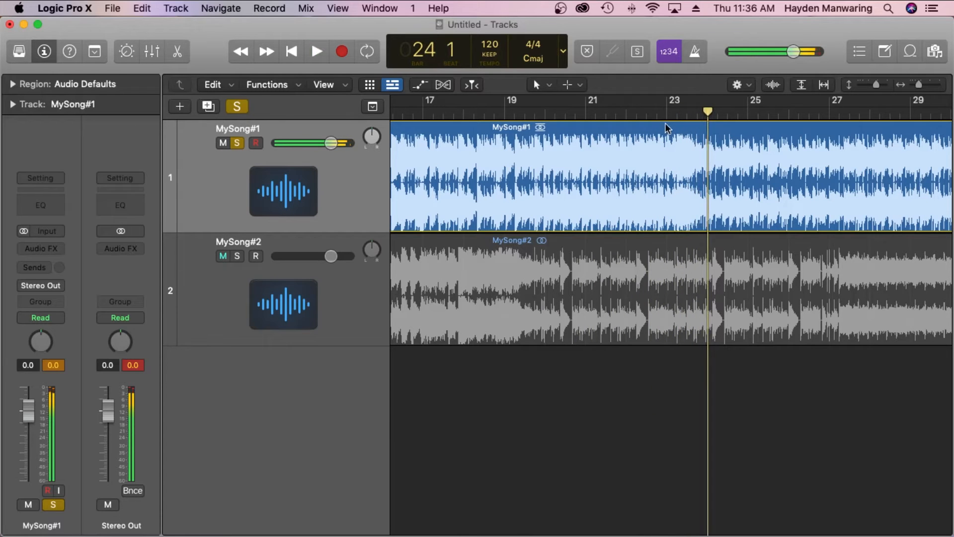
{"action": "left_click", "coordinate": [697, 113]}
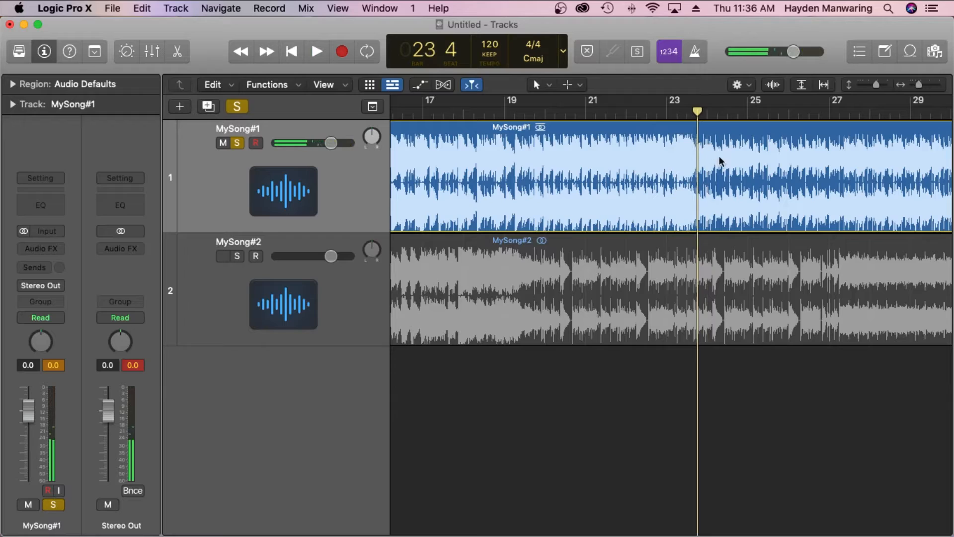
Try splitting the MySong#1 region at the waveform dip just before bar 23, beat 4
{"action": "left_click", "coordinate": [920, 85]}
{"action": "left_click_drag", "start_coordinate": [919, 85], "coordinate": [938, 86]}
{"action": "left_click_drag", "start_coordinate": [696, 112], "coordinate": [680, 113]}
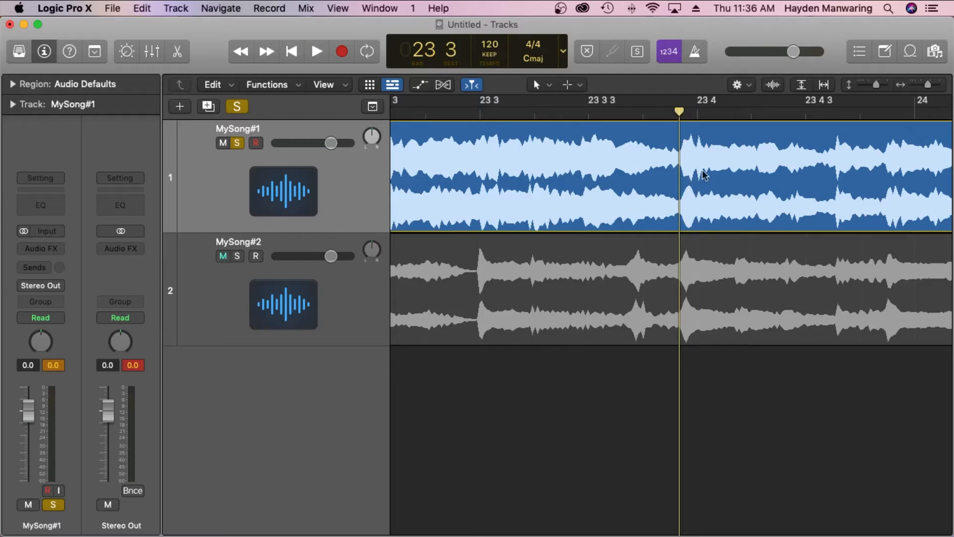
{"action": "right_click", "coordinate": [679, 144]}
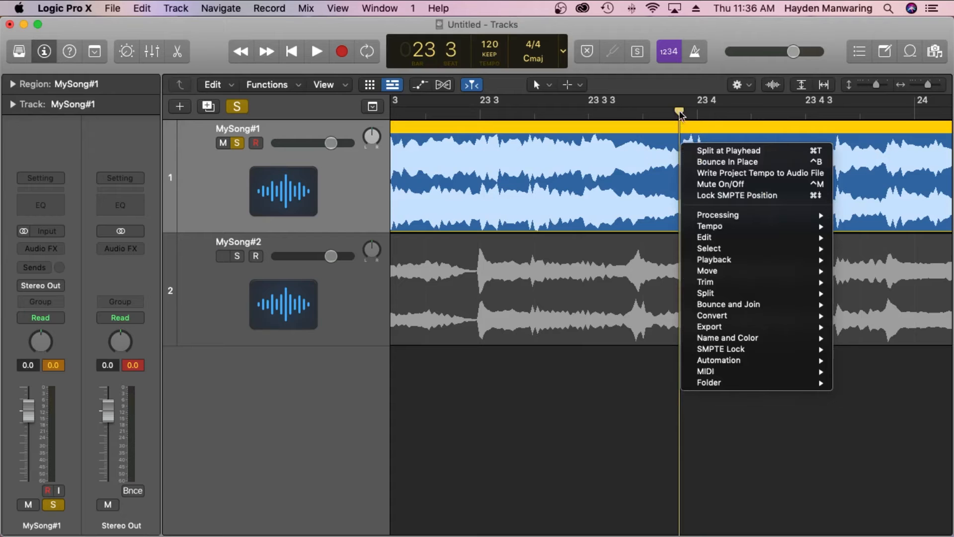
{"action": "left_click", "coordinate": [706, 150]}
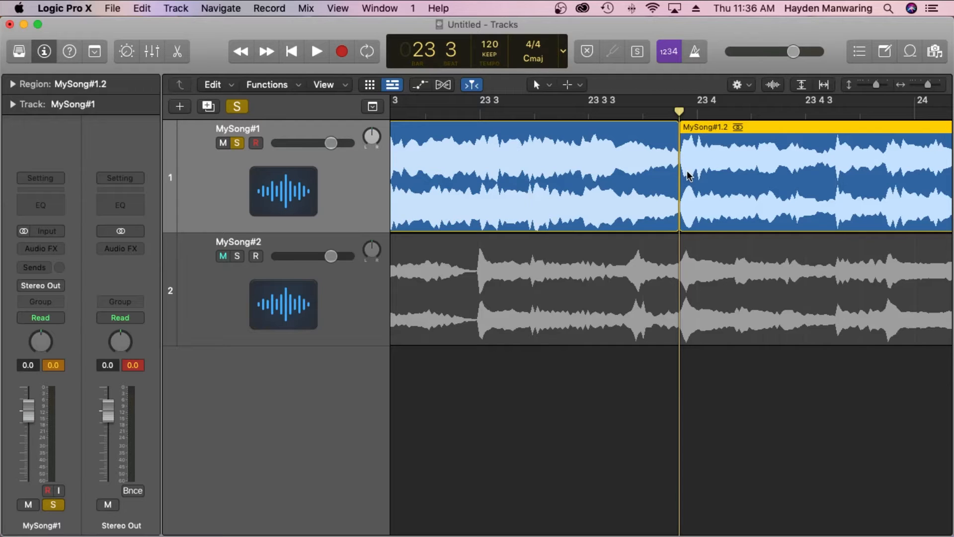
{"action": "key", "text": "super+z"}
Split the MySong#1 region slightly after bar 23, beat 4, and delete the part after the cut
{"action": "left_click", "coordinate": [696, 111]}
{"action": "left_click_drag", "start_coordinate": [696, 111], "coordinate": [733, 111]}
{"action": "right_click", "coordinate": [733, 156]}
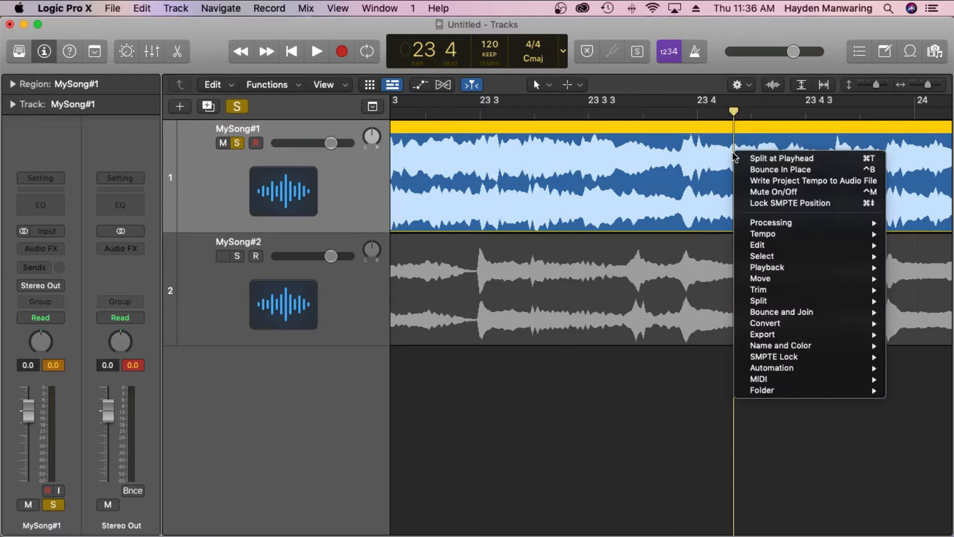
{"action": "left_click", "coordinate": [747, 157]}
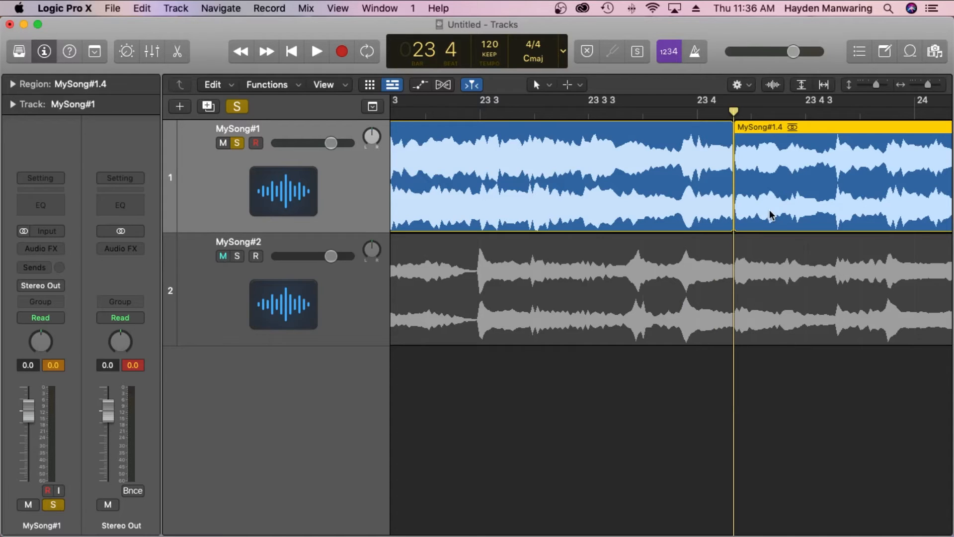
{"action": "key", "text": "Delete"}
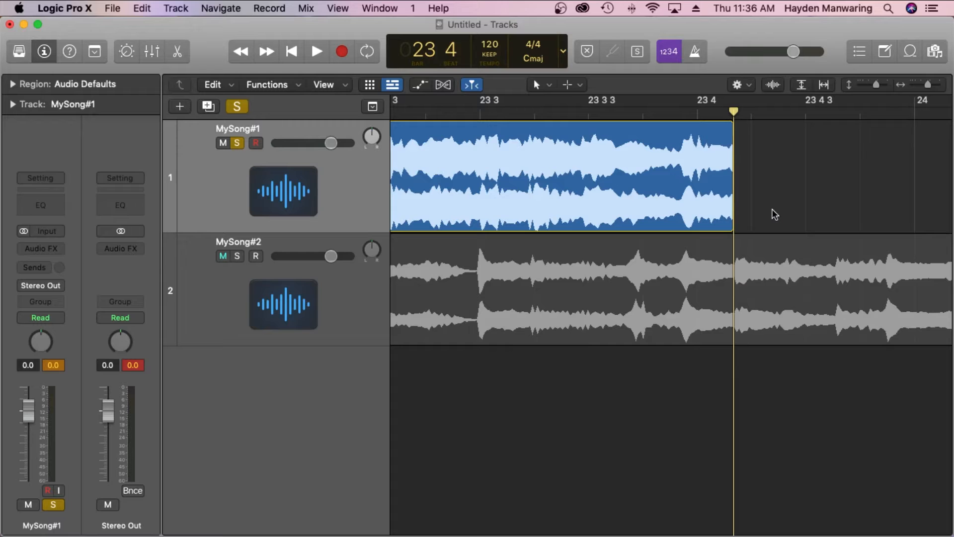
Solo the MySong#2 track and turn off solo on the MySong#1 track
{"action": "left_click_drag", "start_coordinate": [925, 83], "coordinate": [904, 98]}
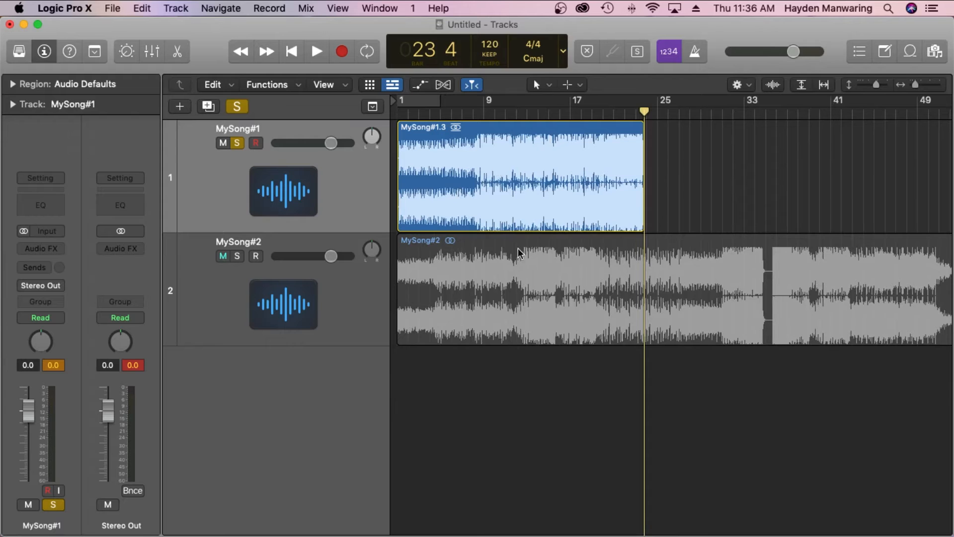
{"action": "left_click", "coordinate": [238, 256]}
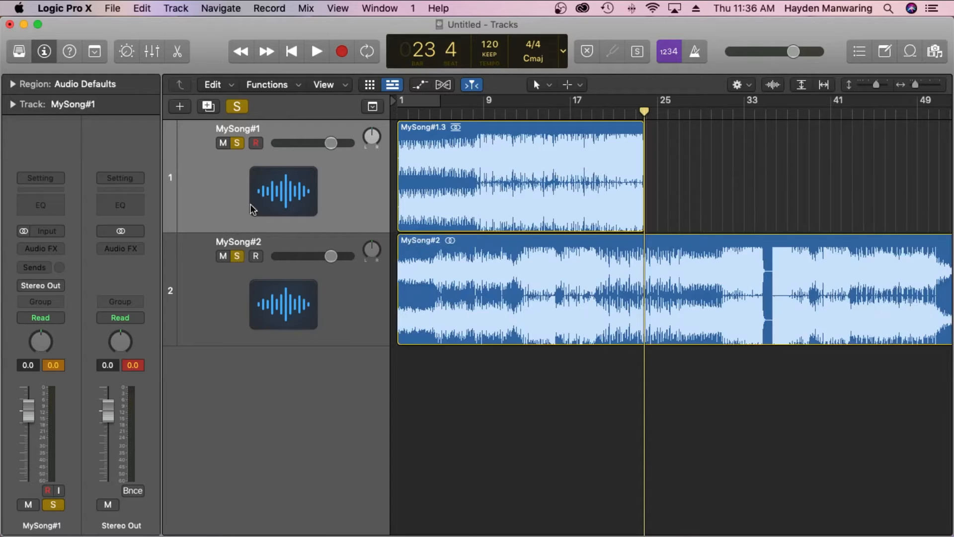
{"action": "left_click", "coordinate": [237, 143]}
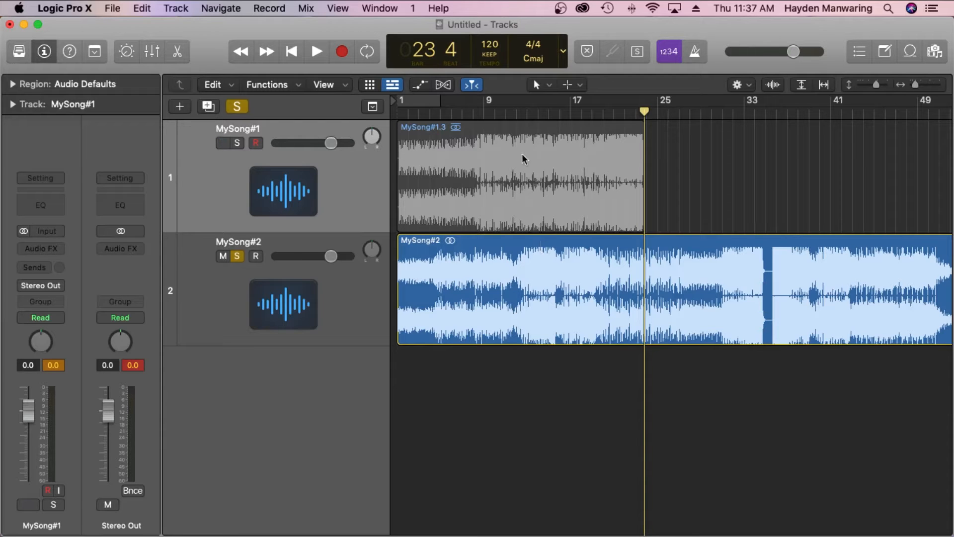
Listen to MySong#2 from about bar 9, beat 3, and park the playhead at the downbeat near bar 12, beat 2
{"action": "mouse_move", "coordinate": [520, 112]}
{"action": "left_mouse_down"}
{"action": "mouse_move", "coordinate": [529, 112]}
{"action": "mouse_move", "coordinate": [518, 112]}
{"action": "left_mouse_up"}
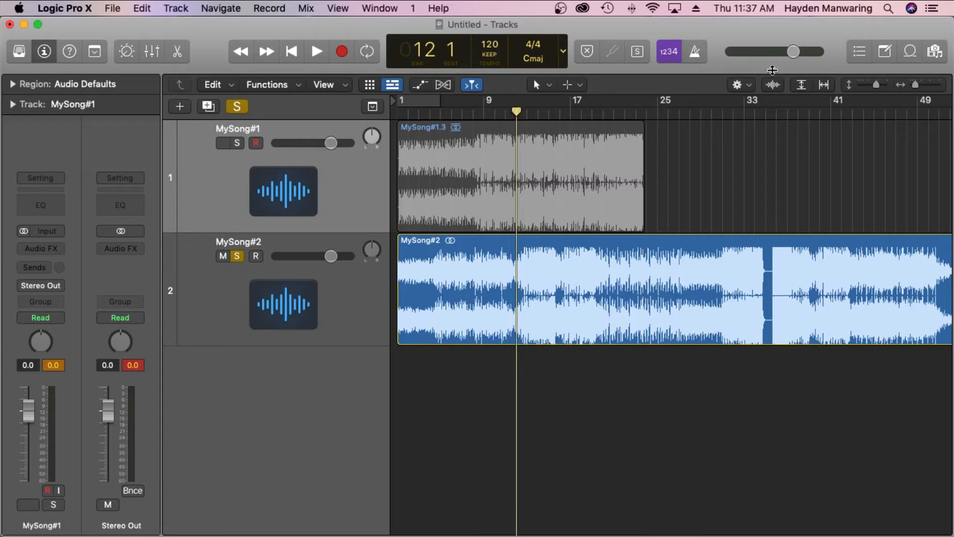
{"action": "left_click_drag", "start_coordinate": [915, 85], "coordinate": [923, 85]}
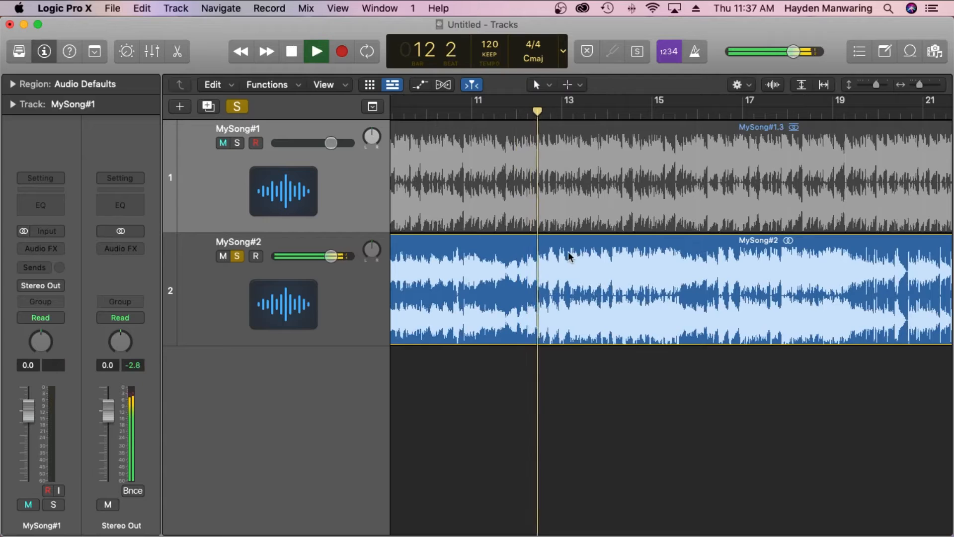
{"action": "key", "text": "space"}
{"action": "left_click_drag", "start_coordinate": [430, 113], "coordinate": [405, 114]}
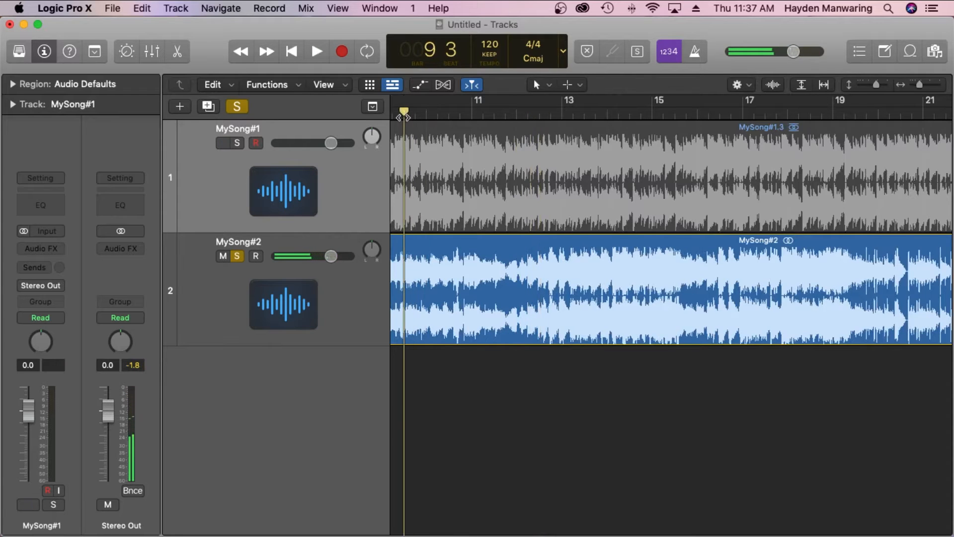
{"action": "key", "text": "space"}
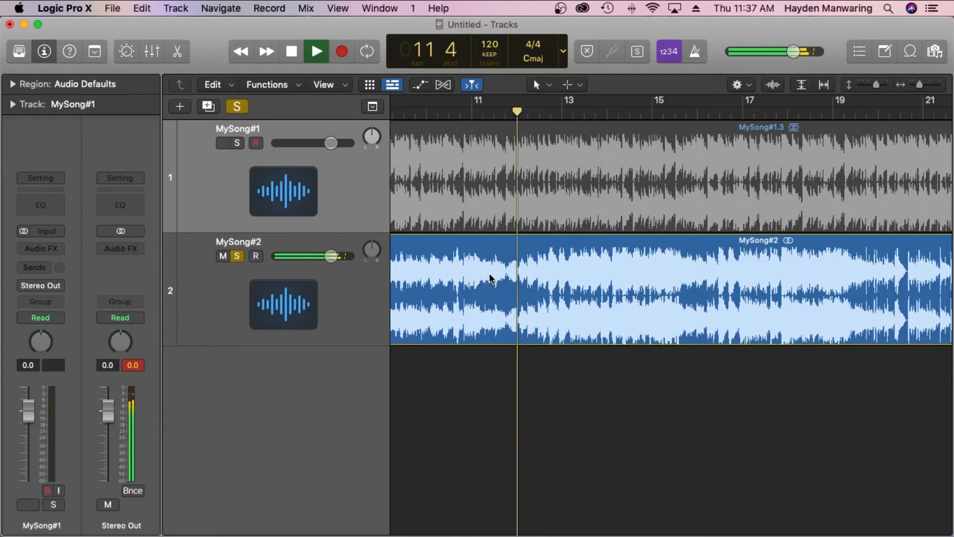
{"action": "key", "text": "space"}
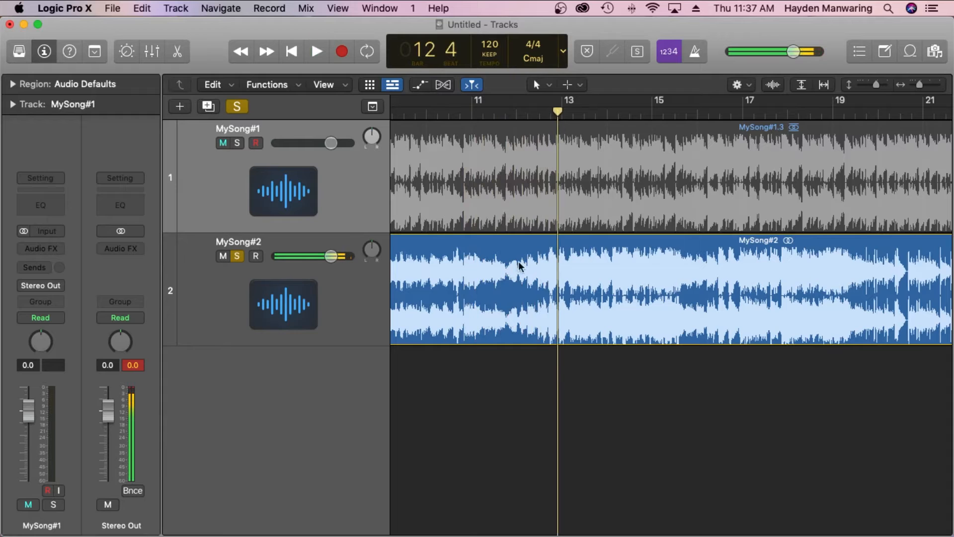
{"action": "left_click_drag", "start_coordinate": [558, 114], "coordinate": [528, 114]}
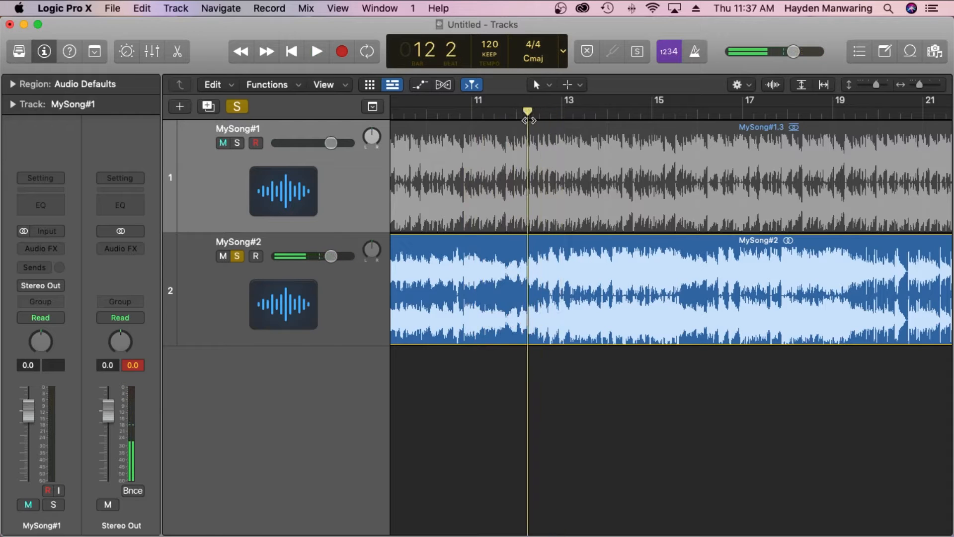
Split the MySong#2 region at the silent dip just before bar 12, beat 2, and delete the part before the cut
{"action": "left_click_drag", "start_coordinate": [921, 85], "coordinate": [927, 84]}
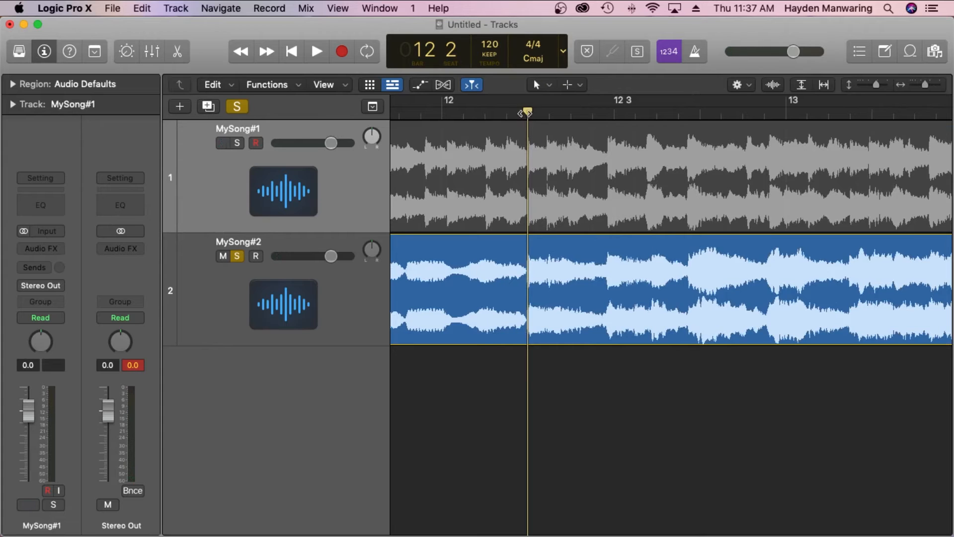
{"action": "left_click_drag", "start_coordinate": [928, 86], "coordinate": [935, 88]}
{"action": "left_click_drag", "start_coordinate": [527, 111], "coordinate": [522, 115]}
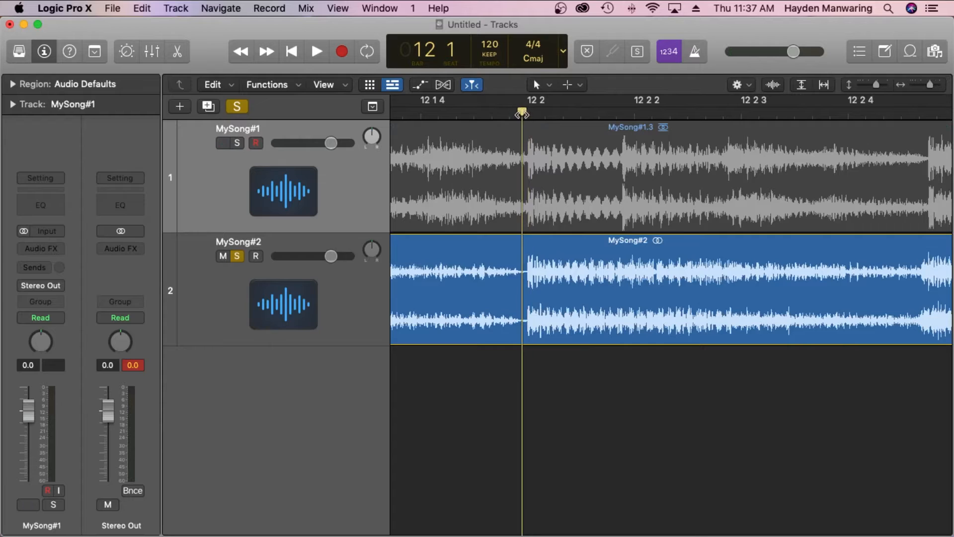
{"action": "right_click", "coordinate": [524, 277]}
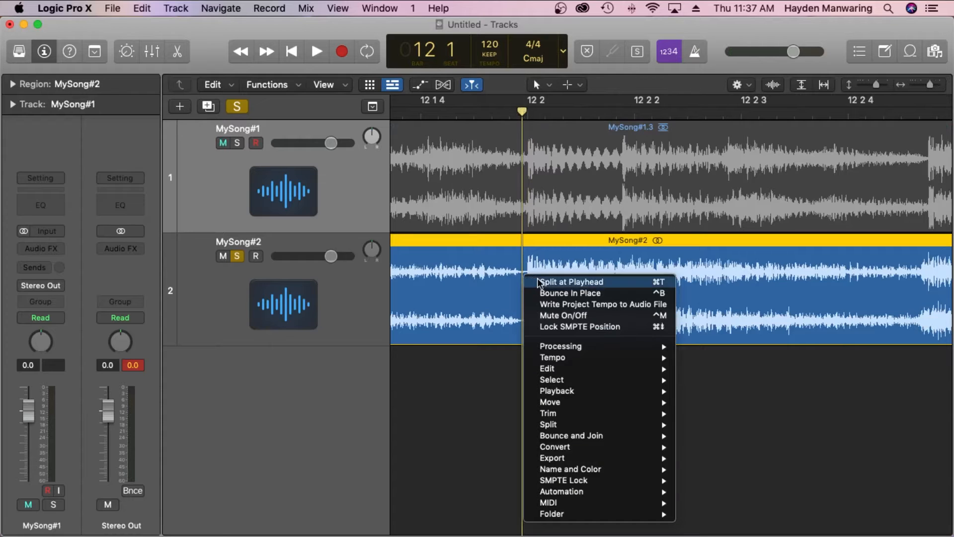
{"action": "left_click", "coordinate": [539, 281]}
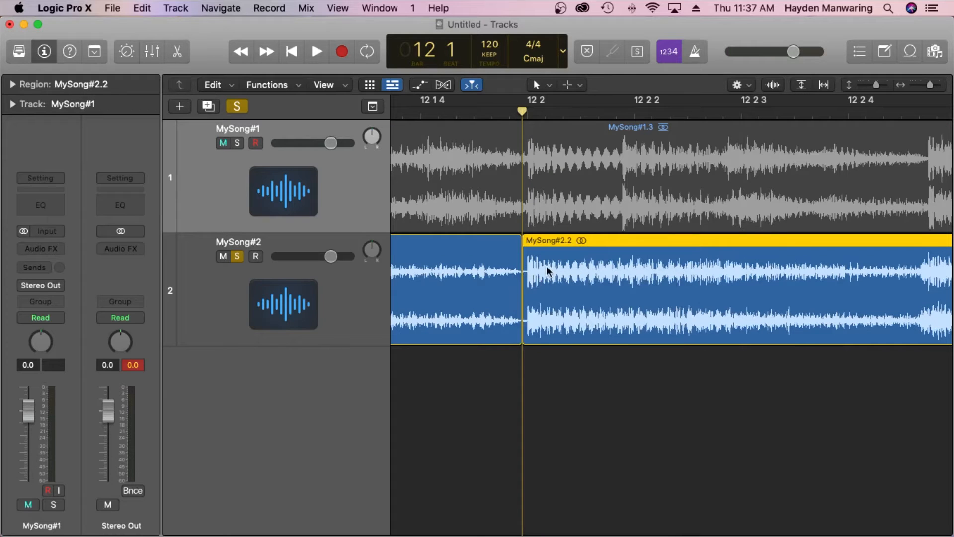
{"action": "left_click", "coordinate": [471, 317]}
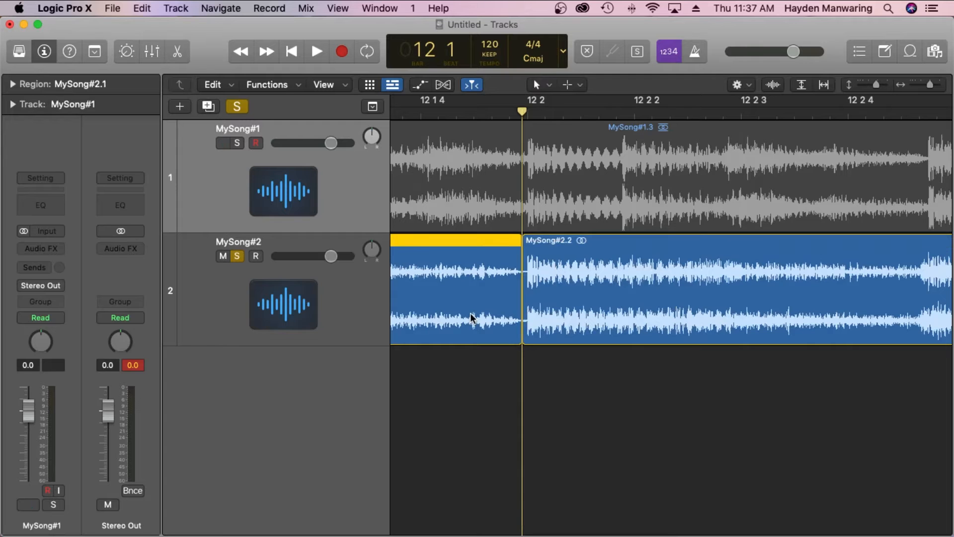
{"action": "key", "text": "Delete"}
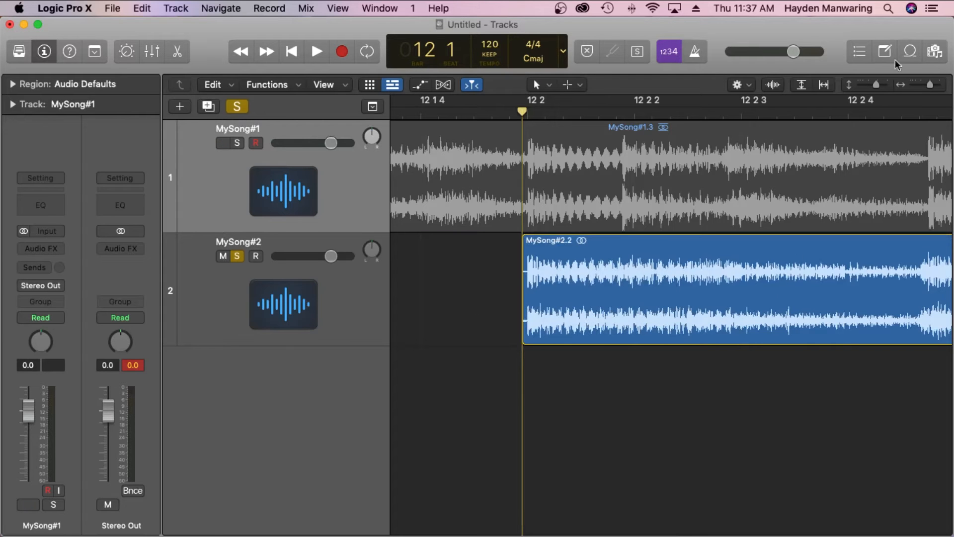
Move the remaining MySong#2 region to position 23 3 4 157 so that it overlaps the end of the MySong#1 region
{"action": "left_click_drag", "start_coordinate": [930, 84], "coordinate": [899, 91]}
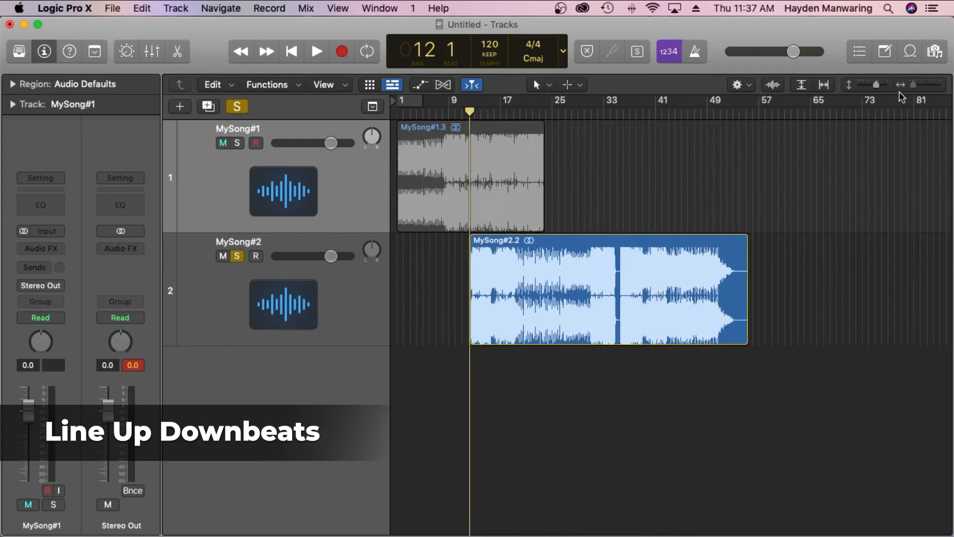
{"action": "key", "text": "ctrl+m"}
{"action": "left_click_drag", "start_coordinate": [493, 312], "coordinate": [561, 304]}
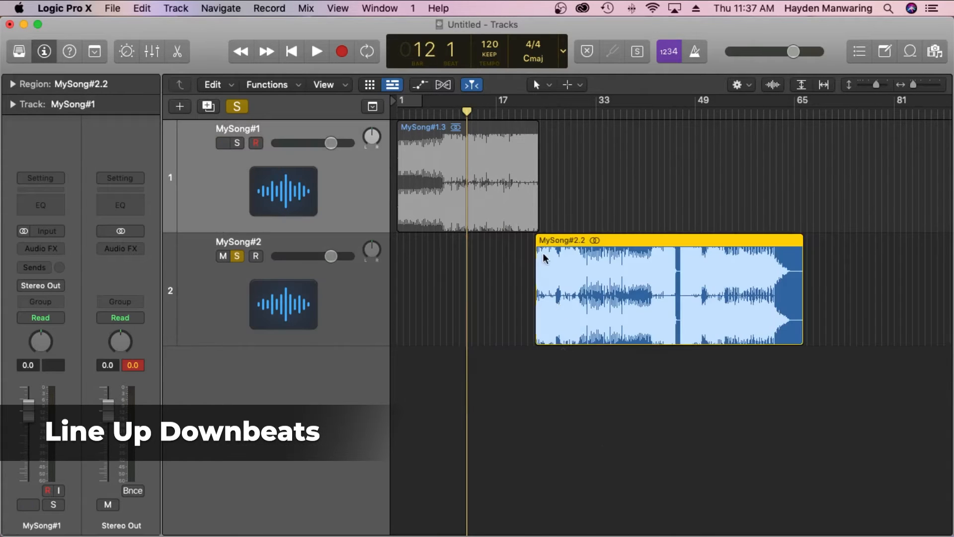
{"action": "left_click", "coordinate": [538, 113]}
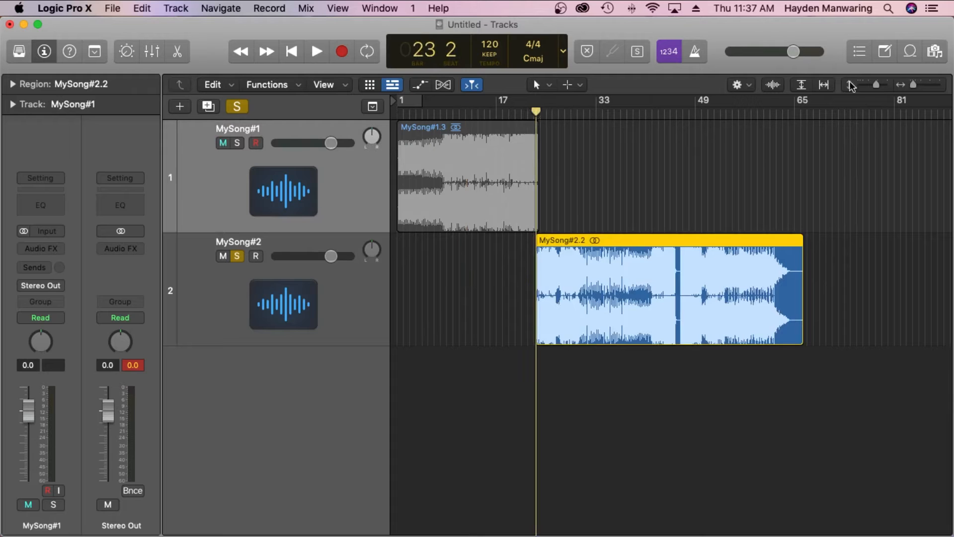
{"action": "left_click_drag", "start_coordinate": [919, 88], "coordinate": [942, 89]}
{"action": "left_click_drag", "start_coordinate": [507, 290], "coordinate": [787, 288]}
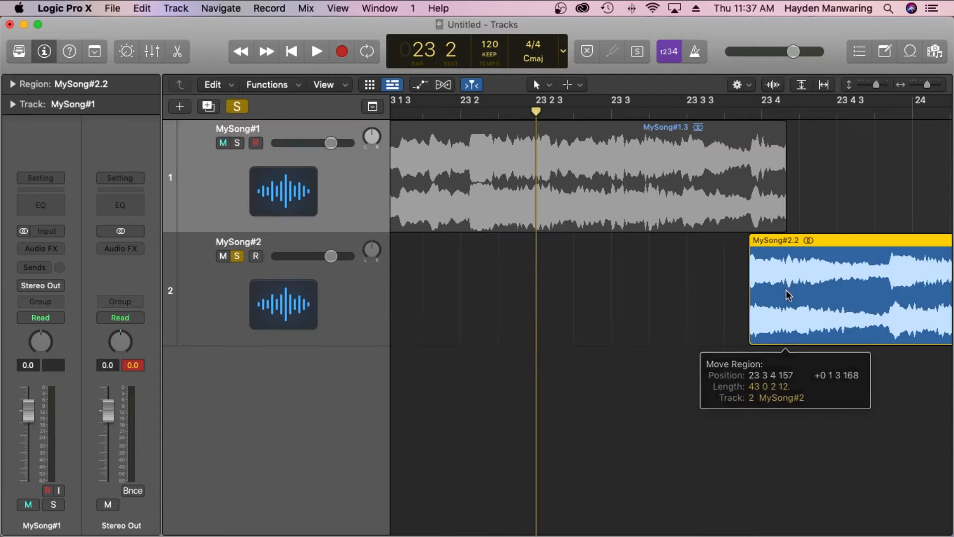
{"action": "left_click", "coordinate": [751, 115]}
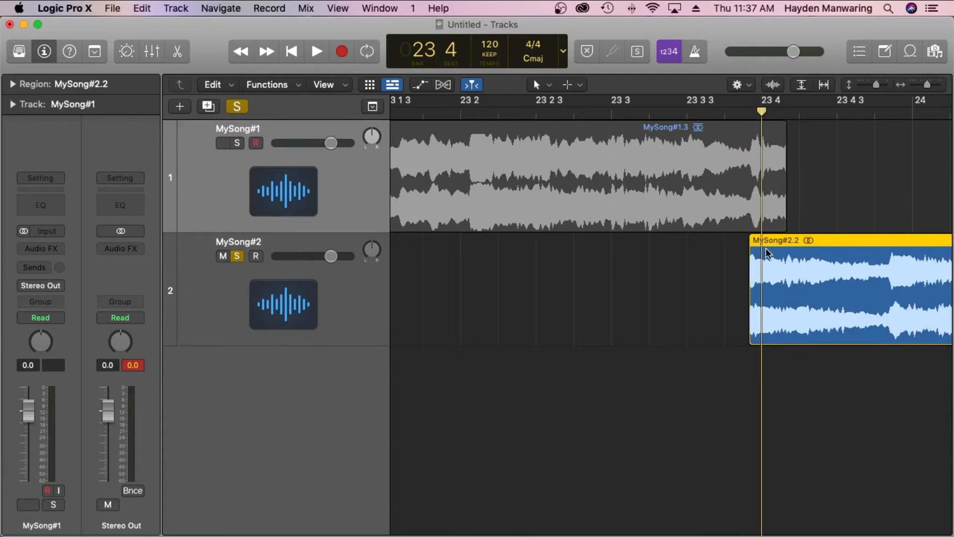
{"action": "scroll", "coordinate": [765, 249], "scroll_direction": "right", "scroll_amount": 4}
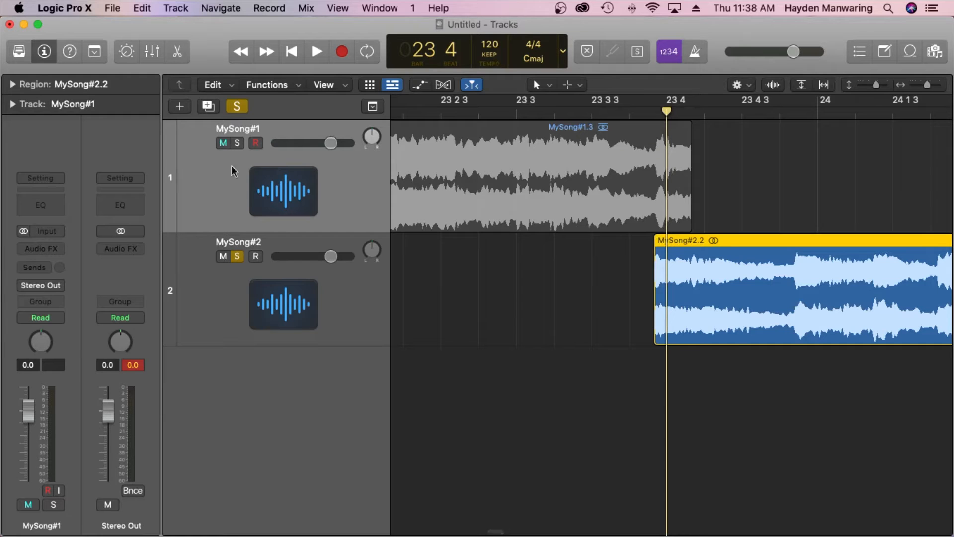
Turn off solo on MySong#2 and nudge its region to about 23 3 4 169, lining up its downbeat with MySong#1's
{"action": "left_click", "coordinate": [237, 256]}
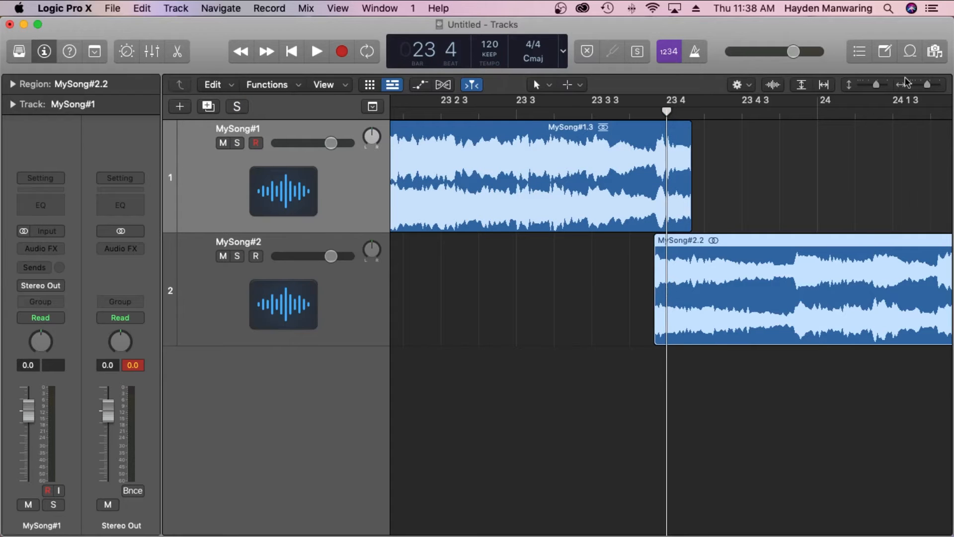
{"action": "left_click_drag", "start_coordinate": [926, 85], "coordinate": [930, 85]}
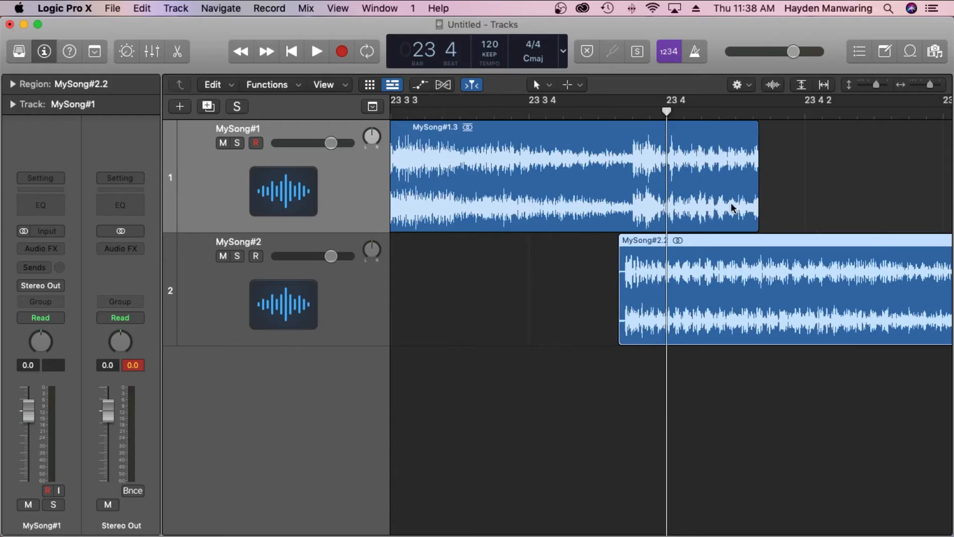
{"action": "left_click_drag", "start_coordinate": [633, 237], "coordinate": [640, 236]}
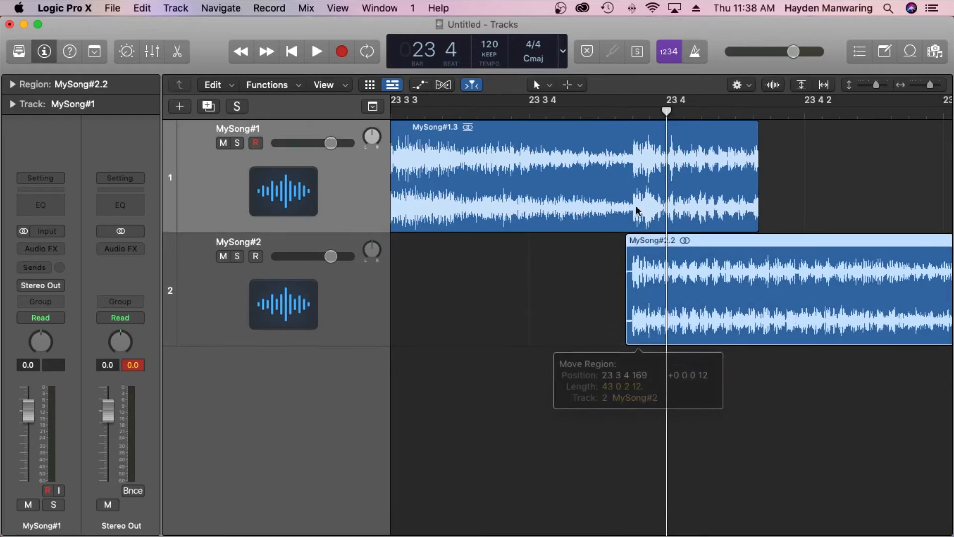
{"action": "left_click", "coordinate": [635, 114]}
{"action": "mouse_move", "coordinate": [635, 114]}
{"action": "left_mouse_down"}
{"action": "mouse_move", "coordinate": [592, 113]}
{"action": "mouse_move", "coordinate": [632, 119]}
{"action": "left_mouse_up"}
{"action": "mouse_move", "coordinate": [929, 84]}
{"action": "left_mouse_down"}
{"action": "mouse_move", "coordinate": [915, 84]}
{"action": "mouse_move", "coordinate": [929, 85]}
{"action": "left_mouse_up"}
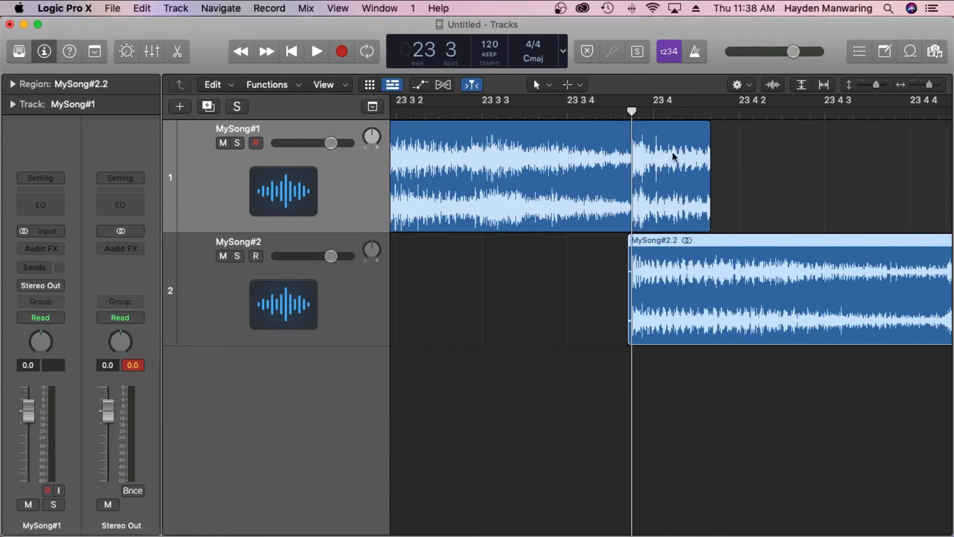
Trim the end of the MySong#1 region to just after bar 23, beat 4, and play the transition from bar 23
{"action": "left_click_drag", "start_coordinate": [709, 218], "coordinate": [655, 219]}
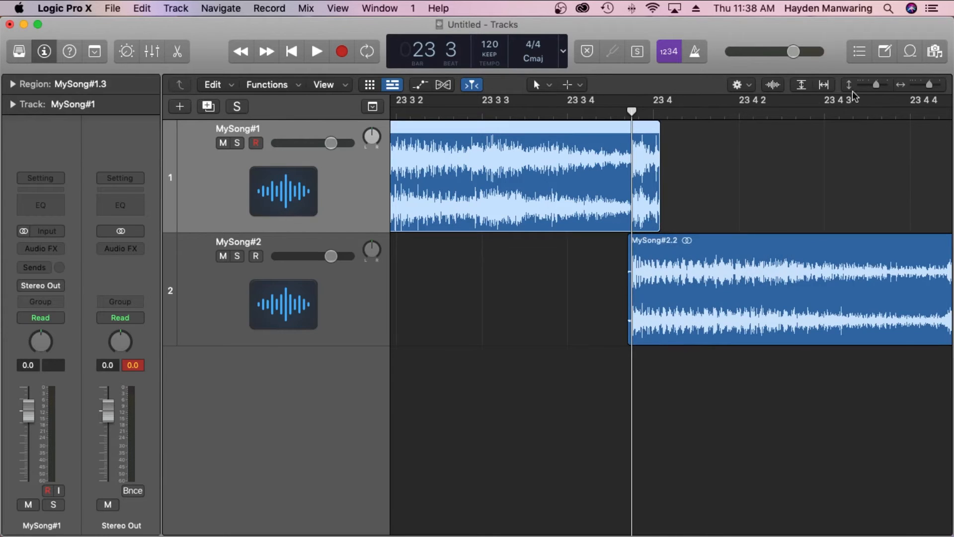
{"action": "mouse_move", "coordinate": [929, 85]}
{"action": "left_mouse_down"}
{"action": "mouse_move", "coordinate": [897, 88]}
{"action": "mouse_move", "coordinate": [918, 85]}
{"action": "left_mouse_up"}
{"action": "scroll", "coordinate": [730, 141], "scroll_direction": "left", "scroll_amount": 2}
{"action": "left_click", "coordinate": [507, 116]}
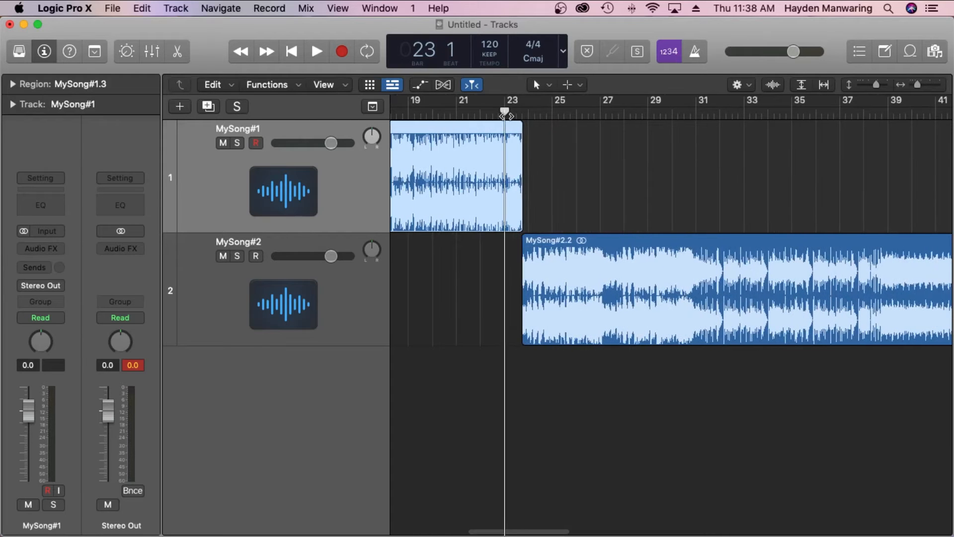
{"action": "key", "text": "space"}
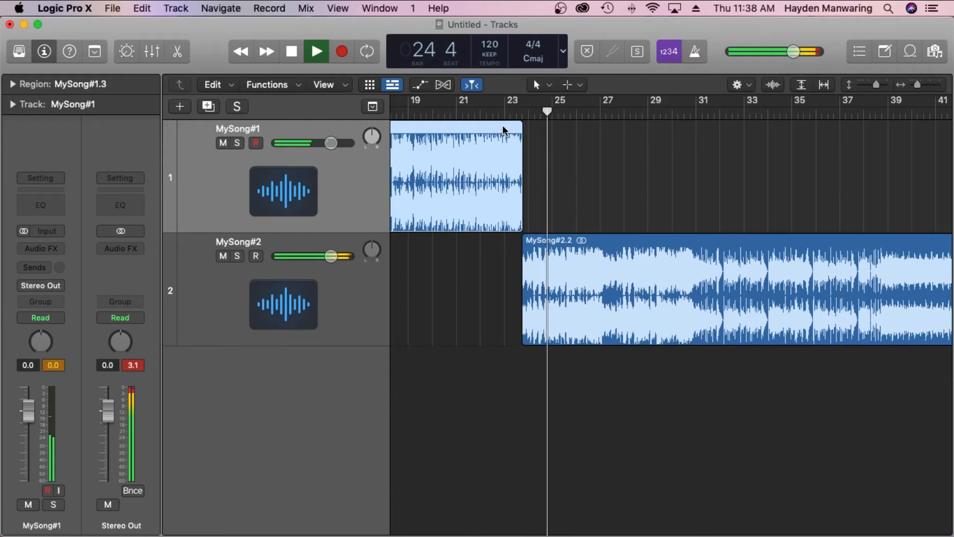
{"action": "key", "text": "space"}
Bring the overlap of the two regions near bar 23, beat 4, into close view and choose the Fade Tool
{"action": "left_click_drag", "start_coordinate": [918, 85], "coordinate": [944, 84]}
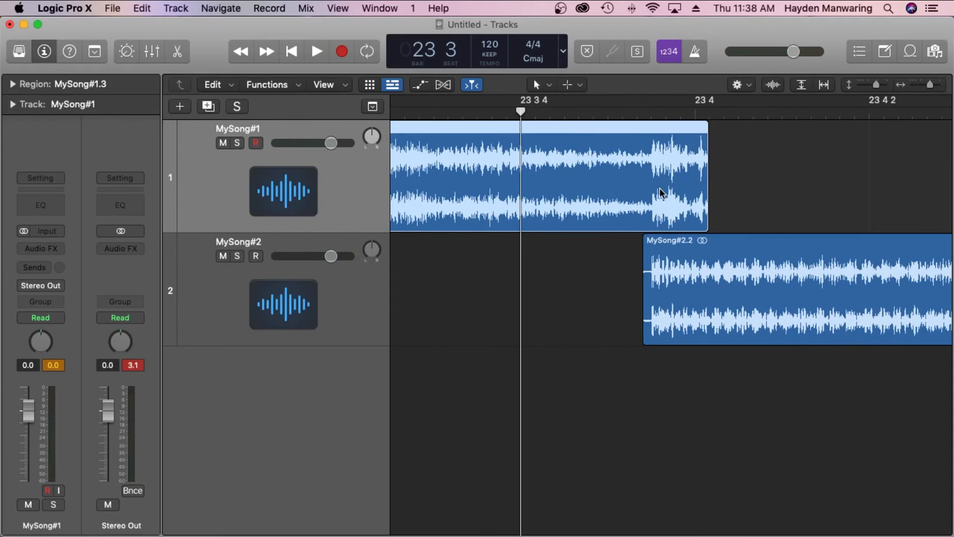
{"action": "scroll", "coordinate": [661, 194], "scroll_direction": "right", "scroll_amount": 1}
{"action": "scroll", "coordinate": [718, 194], "scroll_direction": "right", "scroll_amount": 3}
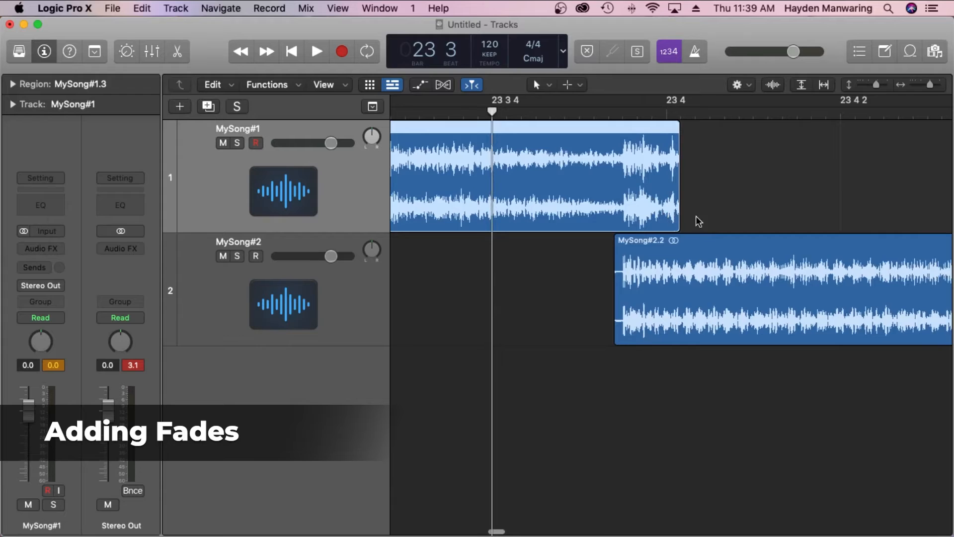
{"action": "scroll", "coordinate": [656, 318], "scroll_direction": "right", "scroll_amount": 5}
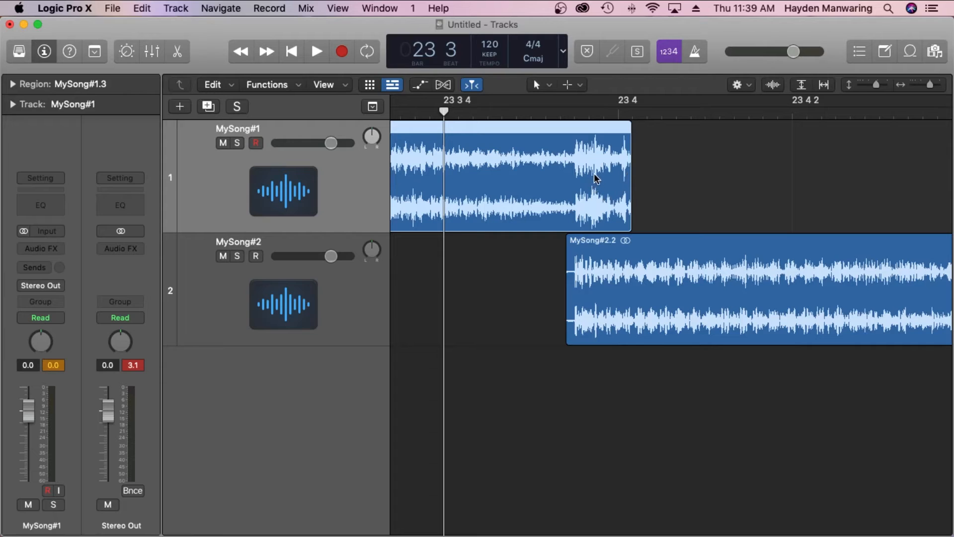
{"action": "left_click", "coordinate": [546, 87]}
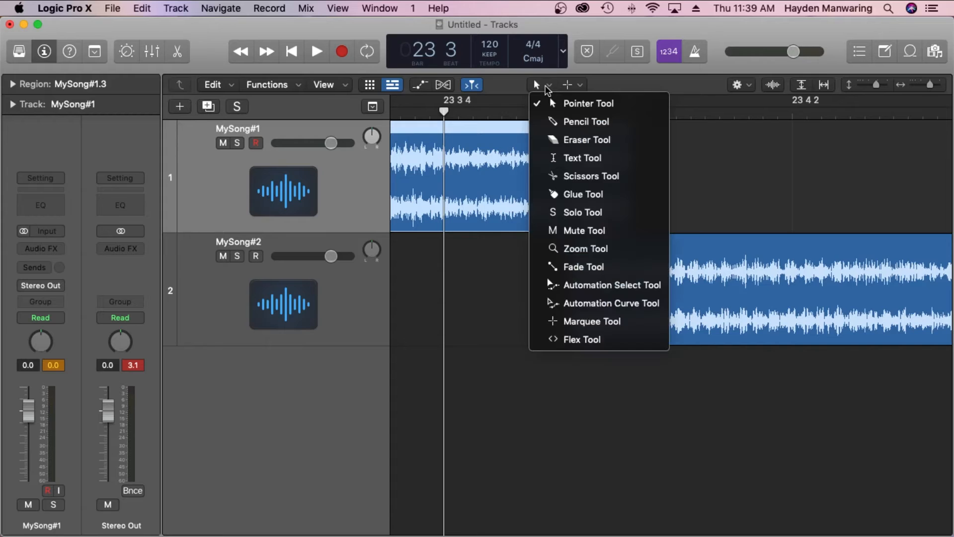
{"action": "left_click", "coordinate": [564, 268]}
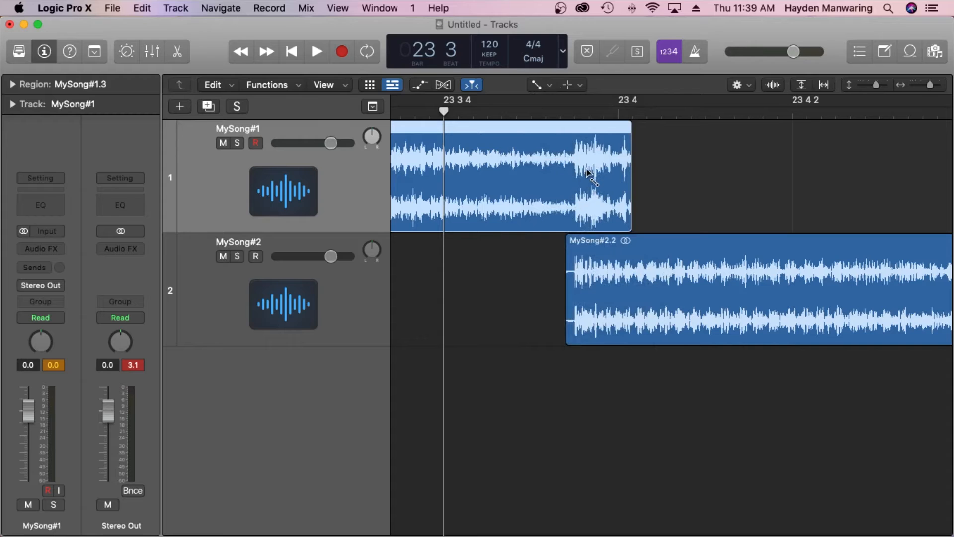
Try a short fade-out across the end of the MySong#1 region and undo it
{"action": "scroll", "coordinate": [589, 171], "scroll_direction": "right", "scroll_amount": 1}
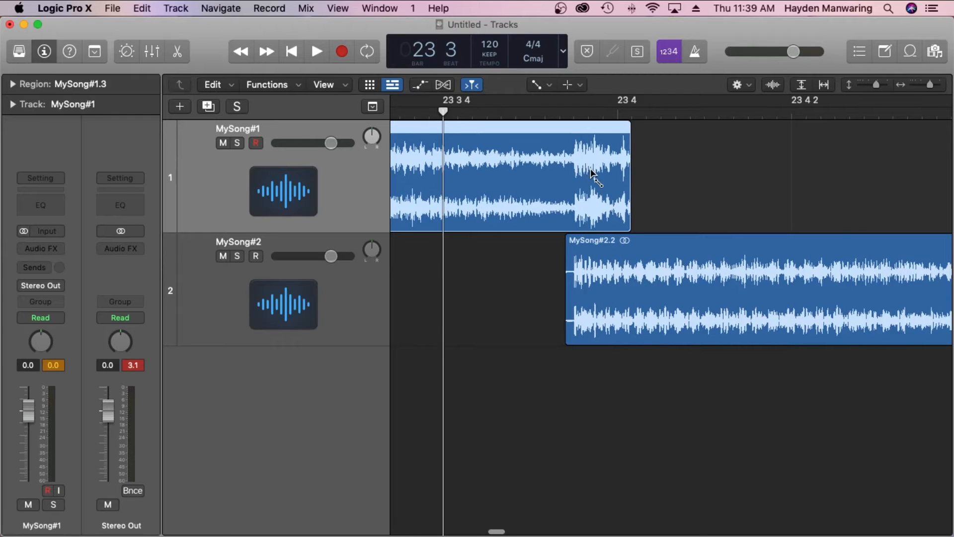
{"action": "left_click_drag", "start_coordinate": [588, 179], "coordinate": [639, 175]}
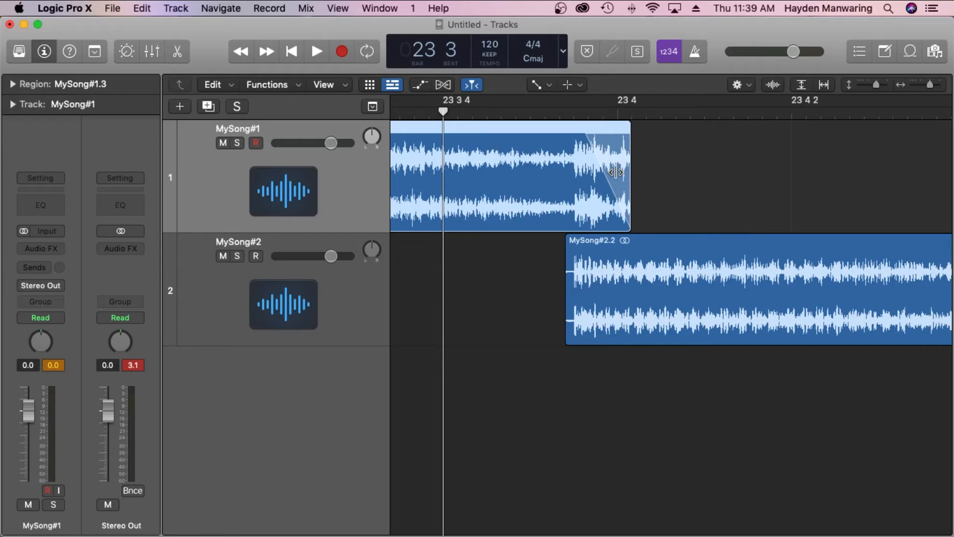
{"action": "key", "text": "super+z"}
Add a fade-out to the end of the MySong#1 region, shorten it to begin just after the last downbeat, and return to the Pointer Tool
{"action": "left_click_drag", "start_coordinate": [481, 174], "coordinate": [645, 191]}
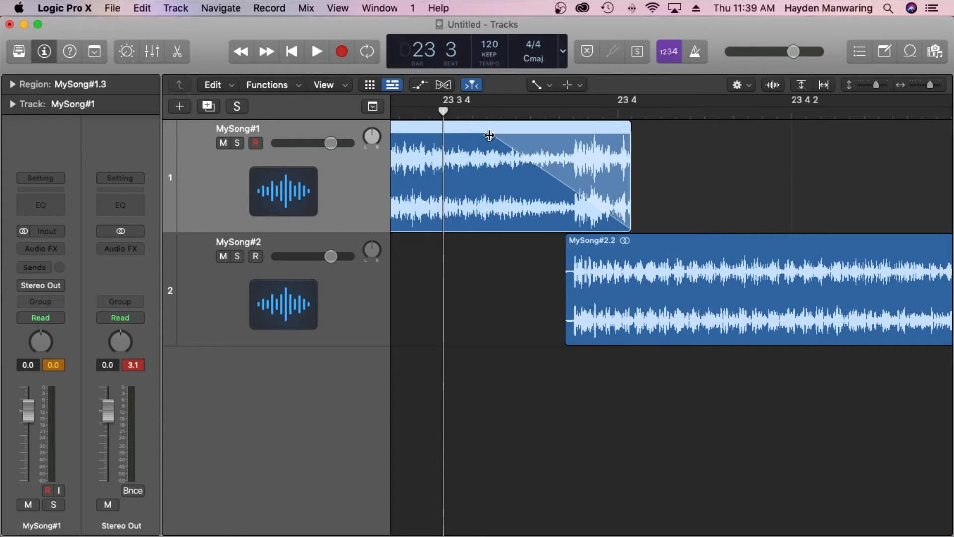
{"action": "left_click_drag", "start_coordinate": [482, 137], "coordinate": [585, 138]}
{"action": "scroll", "coordinate": [585, 138], "scroll_direction": "right", "scroll_amount": 1}
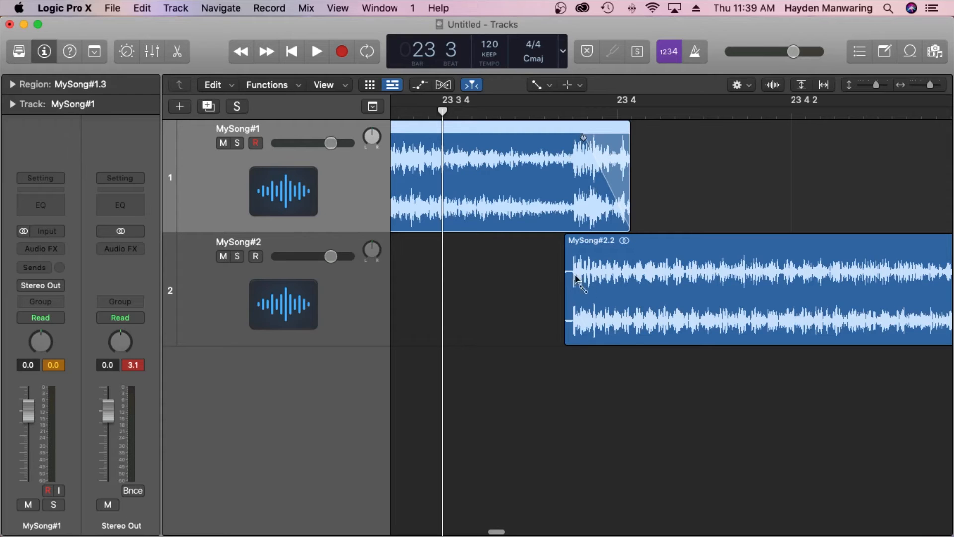
{"action": "left_click", "coordinate": [549, 89]}
{"action": "left_click", "coordinate": [549, 96]}
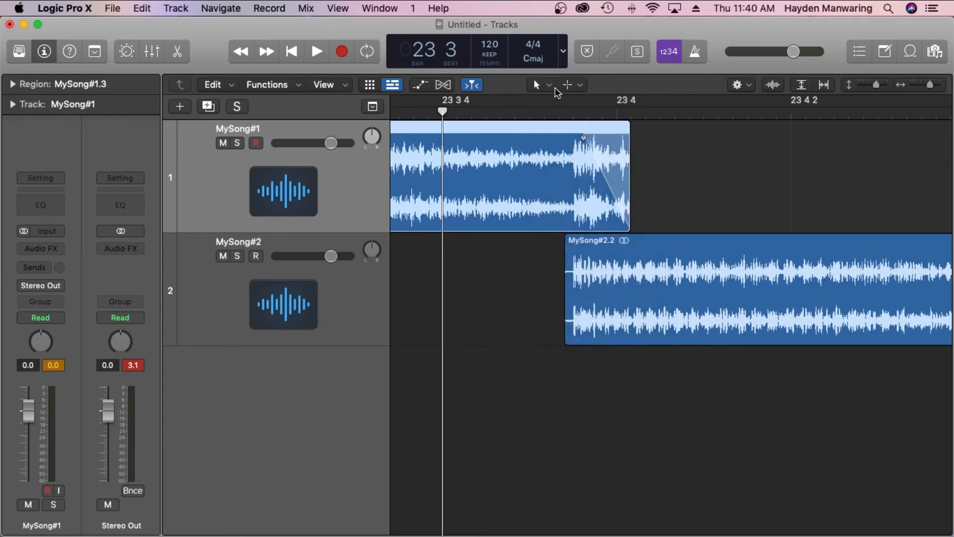
Choose the Fade Tool as the secondary tool and add a short fade-in to the start of the MySong#2 region
{"action": "left_click", "coordinate": [582, 86]}
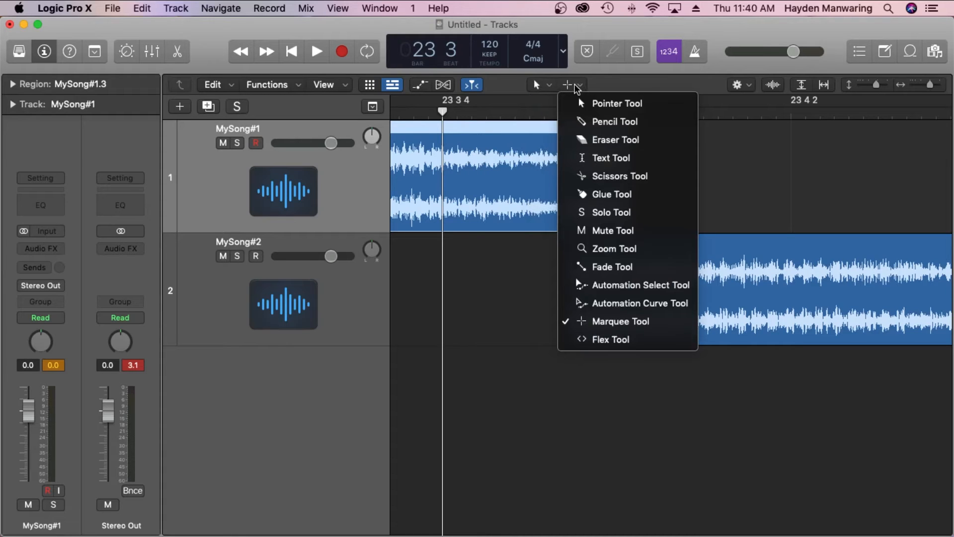
{"action": "left_click", "coordinate": [607, 266]}
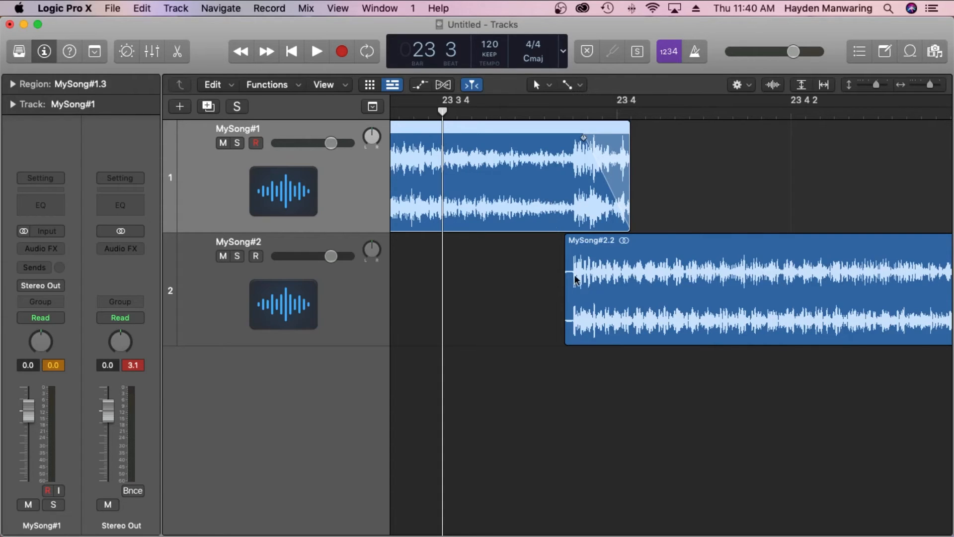
{"action": "left_click_drag", "start_coordinate": [582, 277], "coordinate": [545, 276]}
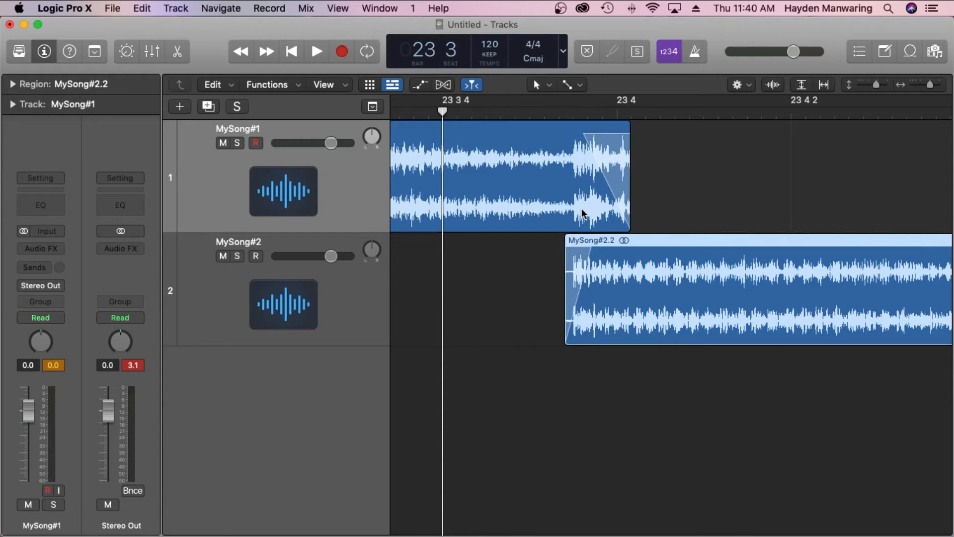
Trim the end of the MySong#1 region back to the start of MySong#2, and extend it again to just after bar 23, beat 4
{"action": "scroll", "coordinate": [592, 205], "scroll_direction": "right", "scroll_amount": 1}
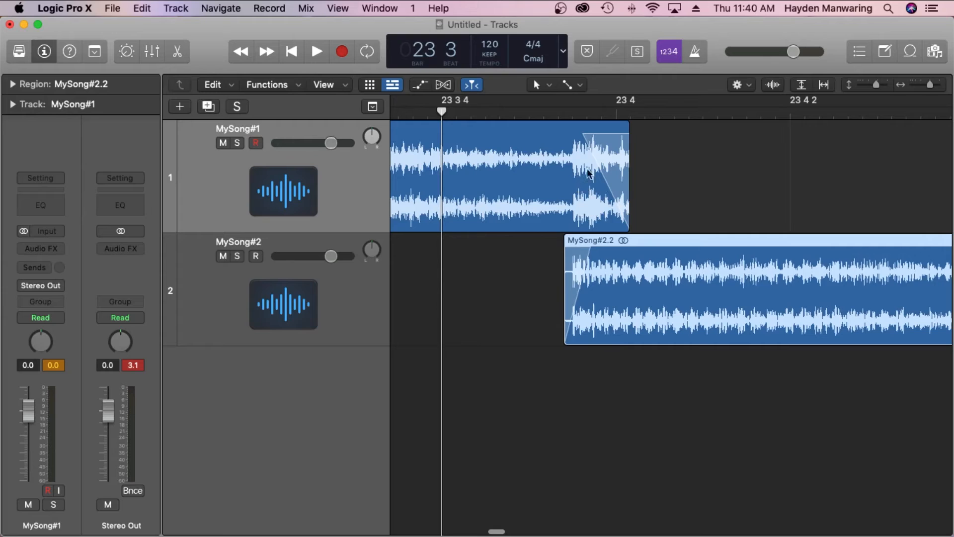
{"action": "left_click", "coordinate": [626, 224]}
{"action": "left_click_drag", "start_coordinate": [626, 224], "coordinate": [566, 227]}
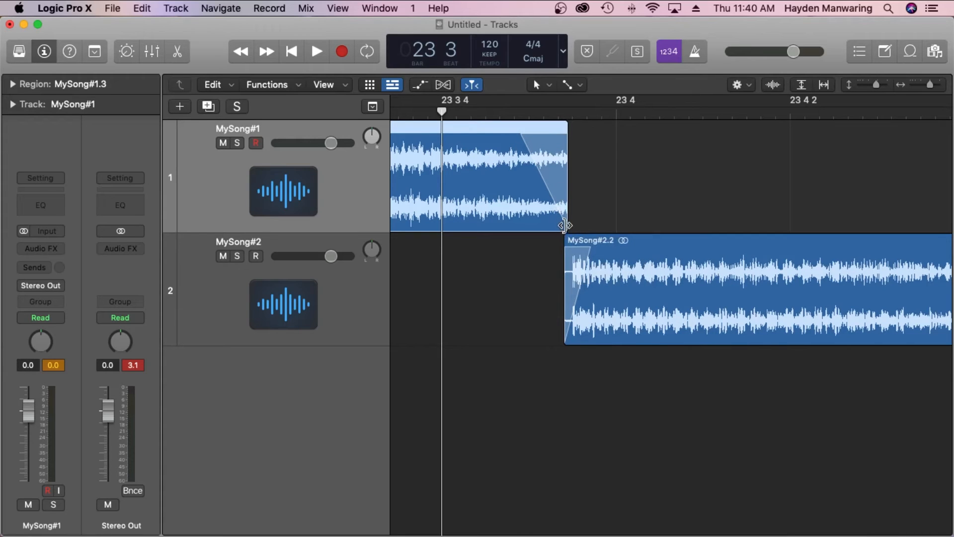
{"action": "left_click_drag", "start_coordinate": [564, 225], "coordinate": [621, 225]}
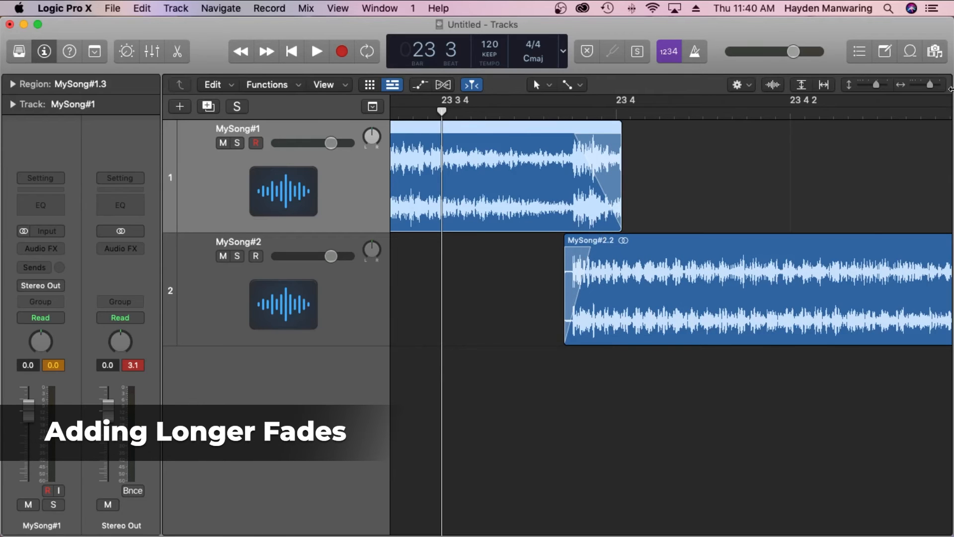
Play the transition from MySong#1 to MySong#2 from before the overlap until about bar 25
{"action": "left_click_drag", "start_coordinate": [925, 85], "coordinate": [914, 89]}
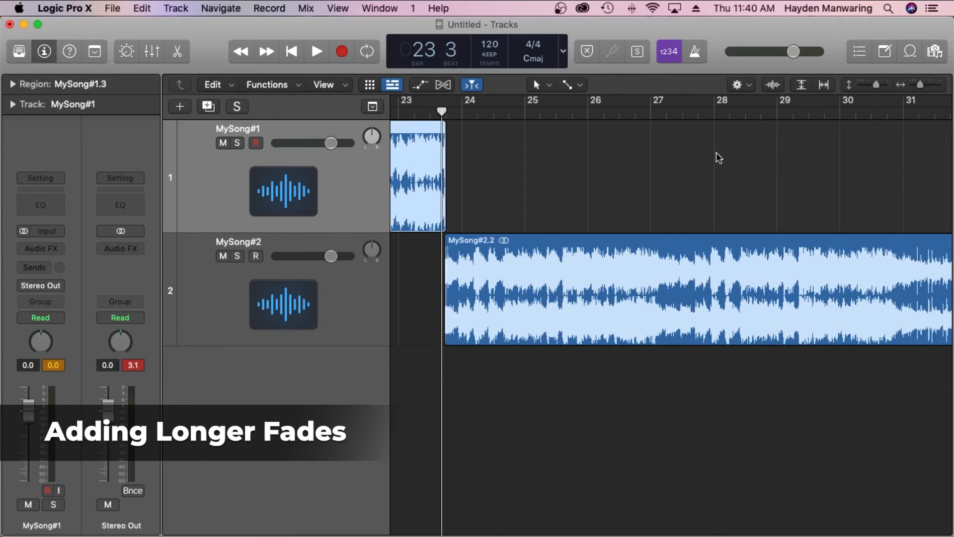
{"action": "scroll", "coordinate": [704, 157], "scroll_direction": "left", "scroll_amount": 3}
{"action": "left_click", "coordinate": [533, 113]}
{"action": "key", "text": "space"}
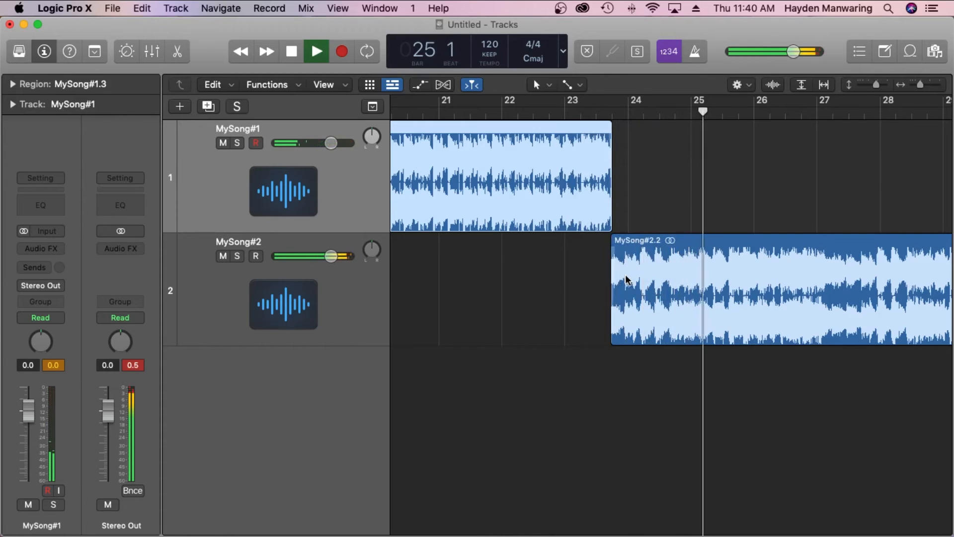
{"action": "key", "text": "space"}
Place the playhead at bar 55 in the MySong#2 region and switch the transport display to show time alongside the bar position
{"action": "scroll", "coordinate": [690, 201], "scroll_direction": "right", "scroll_amount": 3}
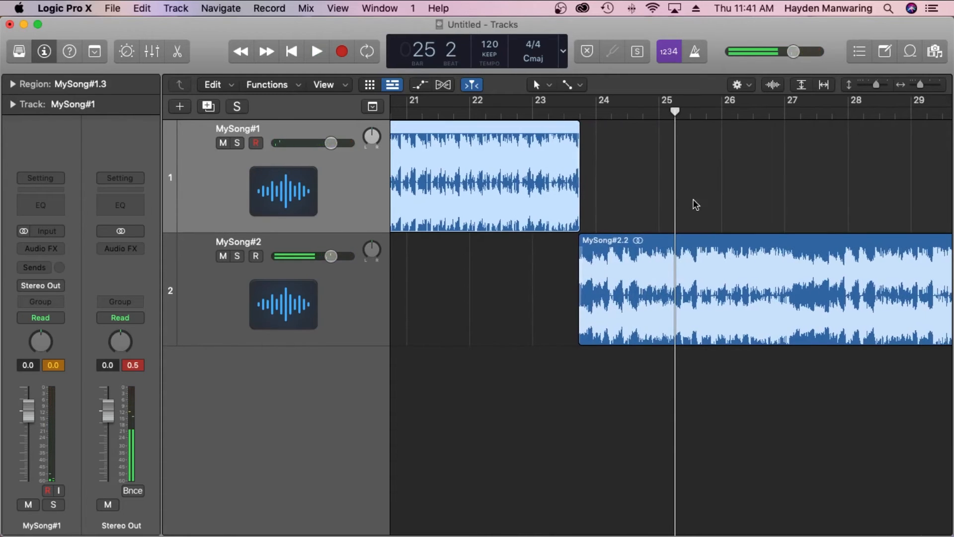
{"action": "left_click_drag", "start_coordinate": [922, 84], "coordinate": [848, 109]}
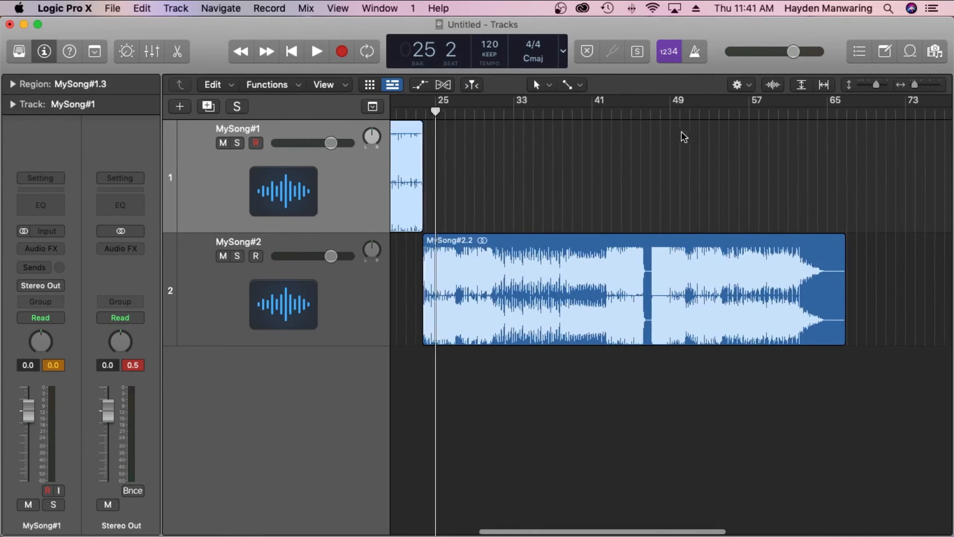
{"action": "scroll", "coordinate": [682, 134], "scroll_direction": "left", "scroll_amount": 5}
{"action": "scroll", "coordinate": [682, 134], "scroll_direction": "right", "scroll_amount": 3}
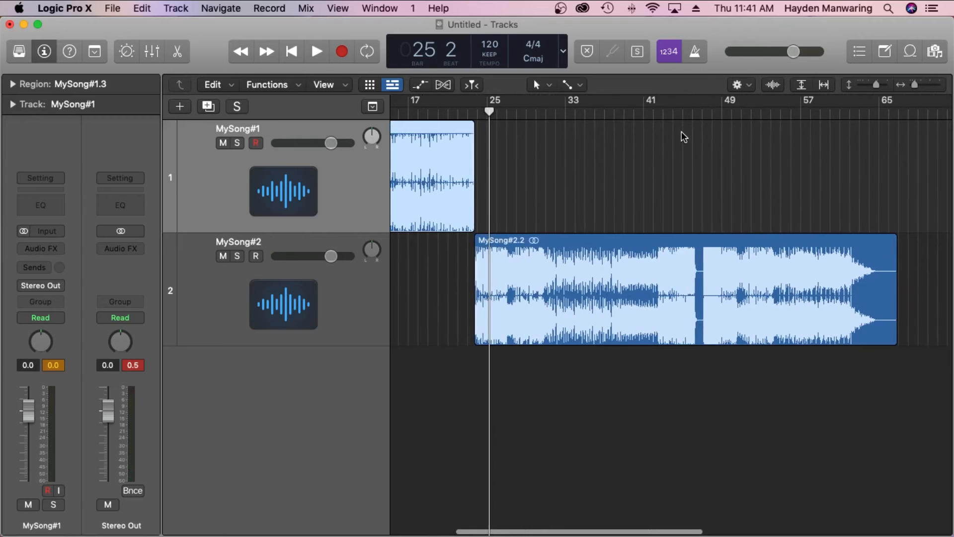
{"action": "scroll", "coordinate": [682, 137], "scroll_direction": "right", "scroll_amount": 2}
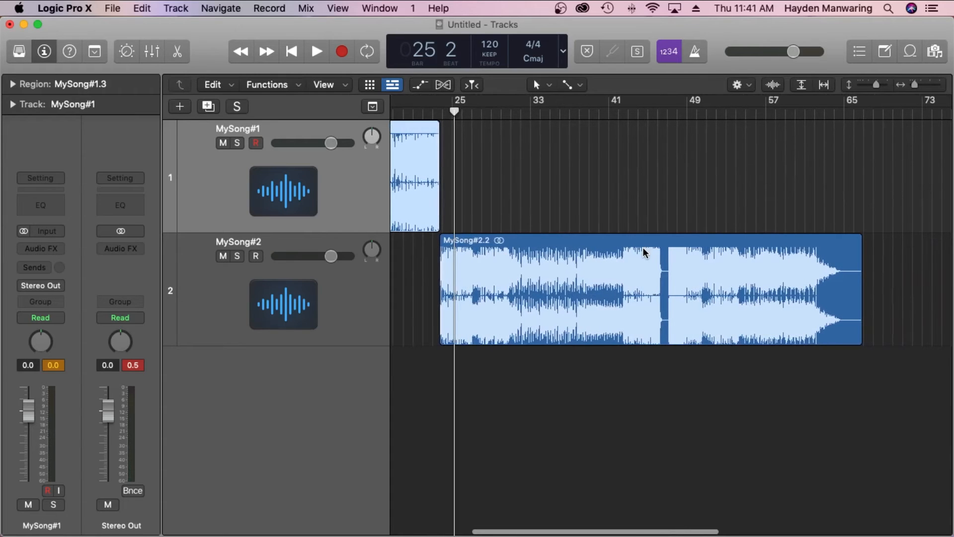
{"action": "scroll", "coordinate": [547, 258], "scroll_direction": "right", "scroll_amount": 1}
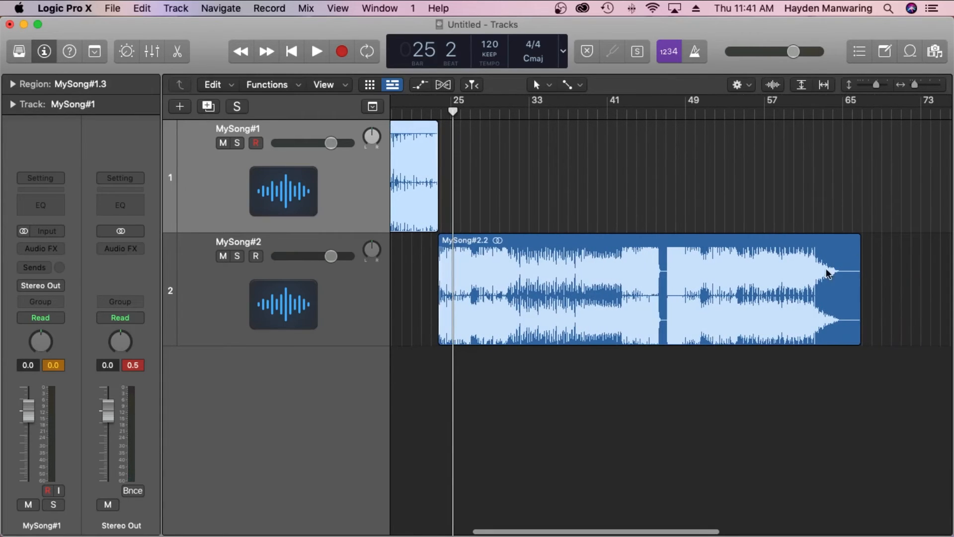
{"action": "left_click_drag", "start_coordinate": [756, 118], "coordinate": [746, 118]}
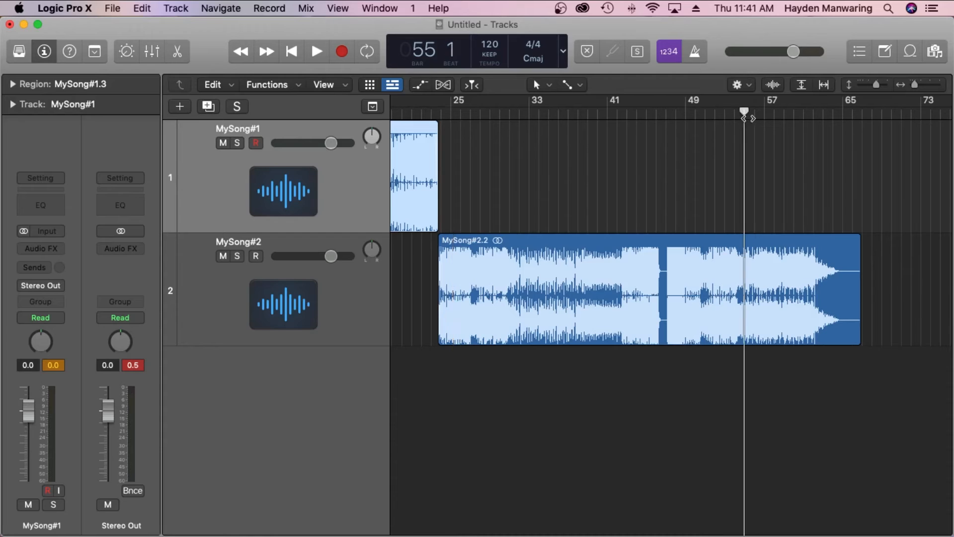
{"action": "left_click", "coordinate": [563, 50]}
{"action": "left_click", "coordinate": [564, 97]}
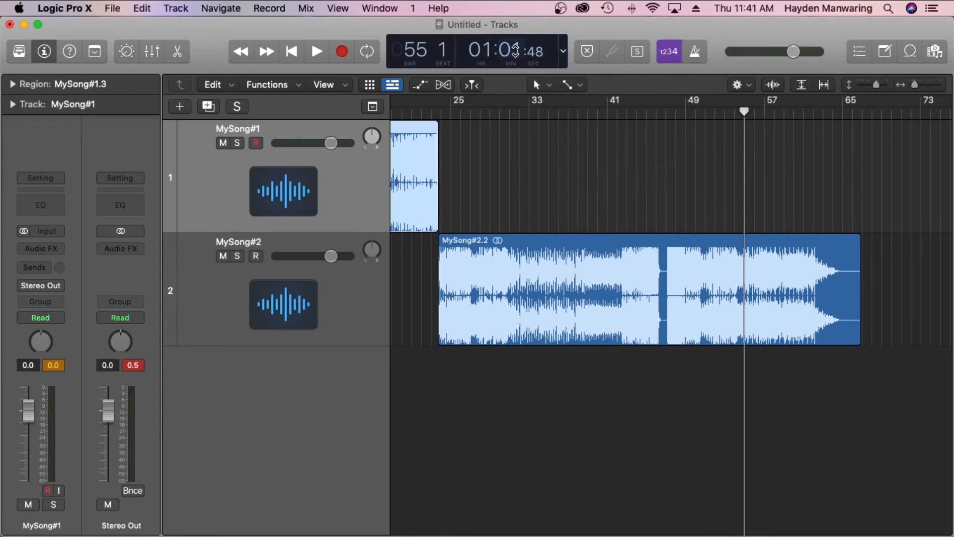
{"action": "mouse_move", "coordinate": [744, 111]}
{"action": "left_mouse_down"}
{"action": "mouse_move", "coordinate": [853, 111]}
{"action": "mouse_move", "coordinate": [744, 112]}
{"action": "left_mouse_up"}
Trim the end of the MySong#2 region back to the playhead at bar 55
{"action": "right_click", "coordinate": [750, 277]}
{"action": "left_click", "coordinate": [759, 212]}
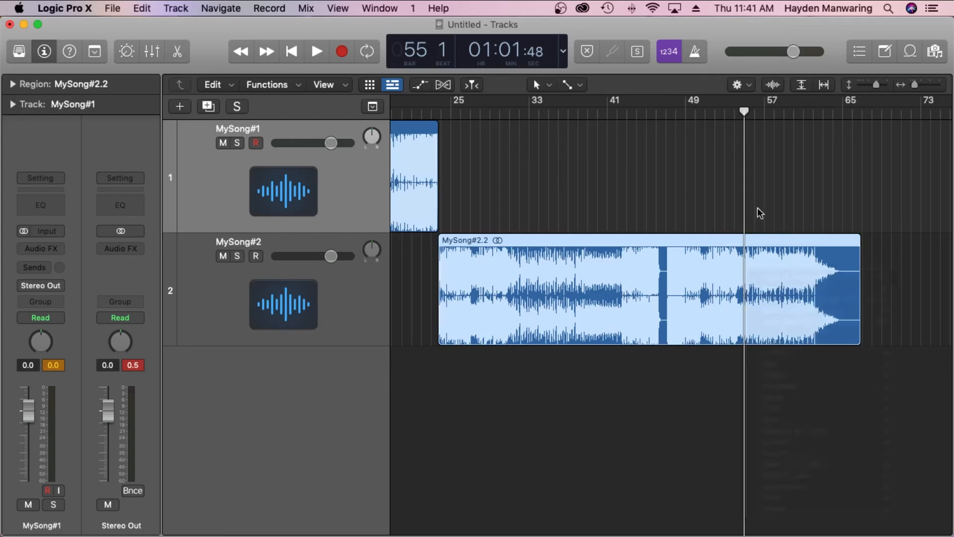
{"action": "left_click", "coordinate": [855, 328]}
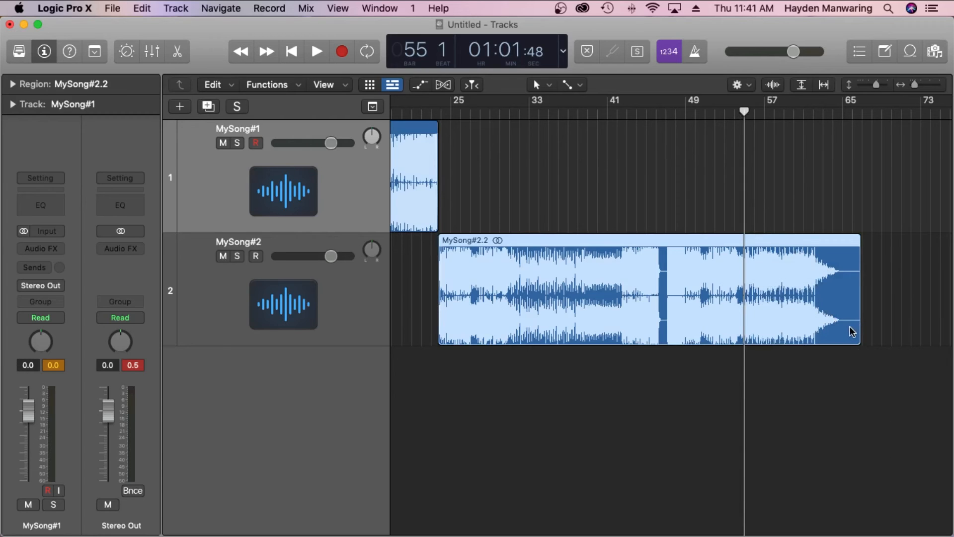
{"action": "left_click_drag", "start_coordinate": [854, 326], "coordinate": [742, 335]}
{"action": "left_click", "coordinate": [771, 336]}
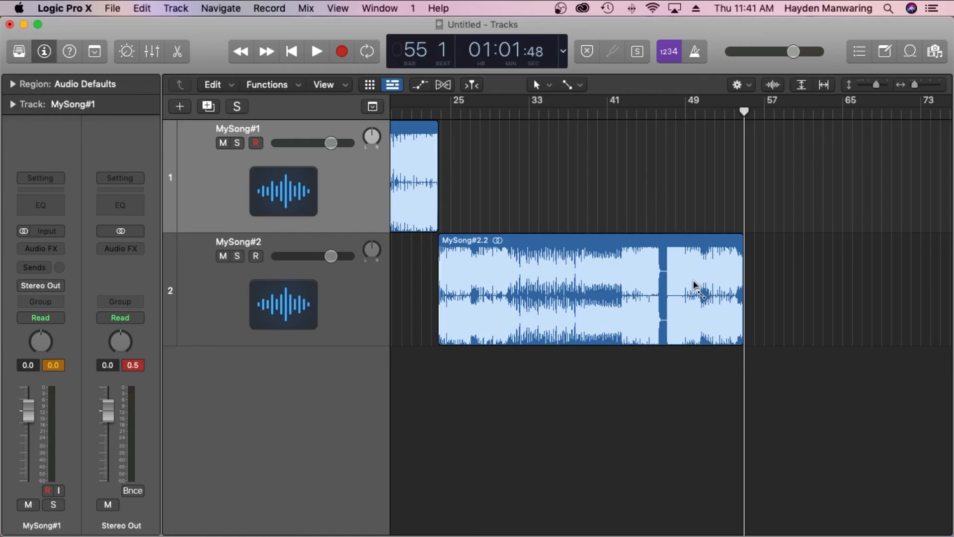
Add a fade-out over about the last four bars of the MySong#2 region and play the ending from bar 49
{"action": "left_click_drag", "start_coordinate": [701, 283], "coordinate": [743, 276]}
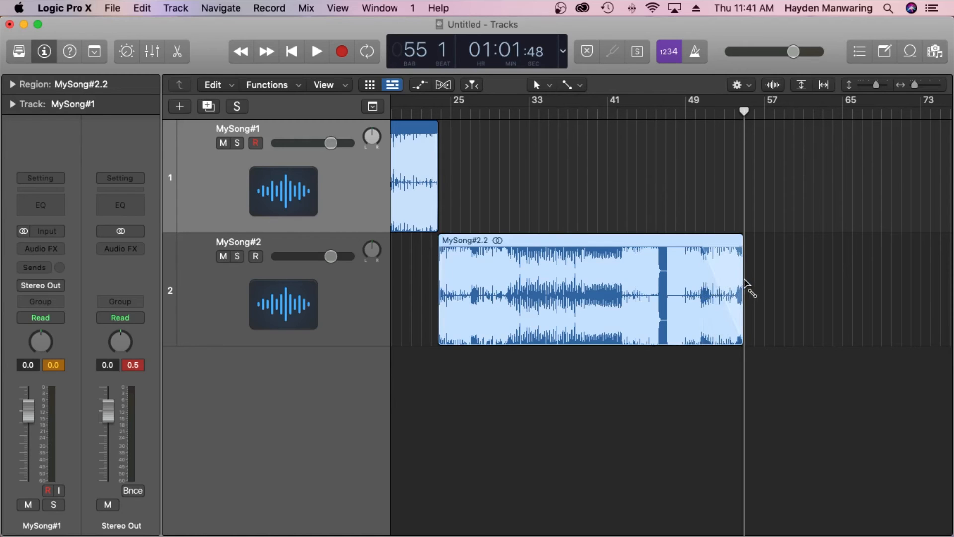
{"action": "left_click", "coordinate": [696, 115]}
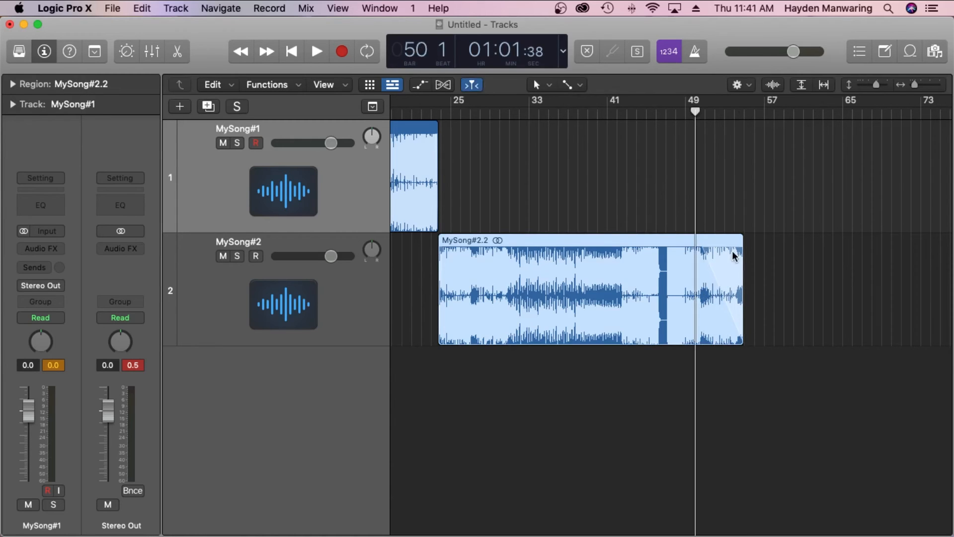
{"action": "left_click_drag", "start_coordinate": [696, 112], "coordinate": [691, 112]}
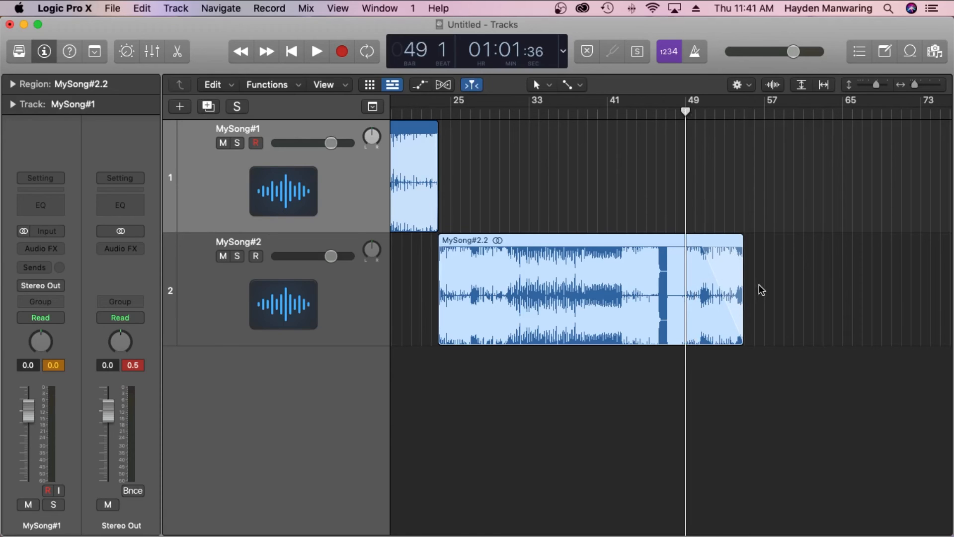
{"action": "key", "text": "space"}
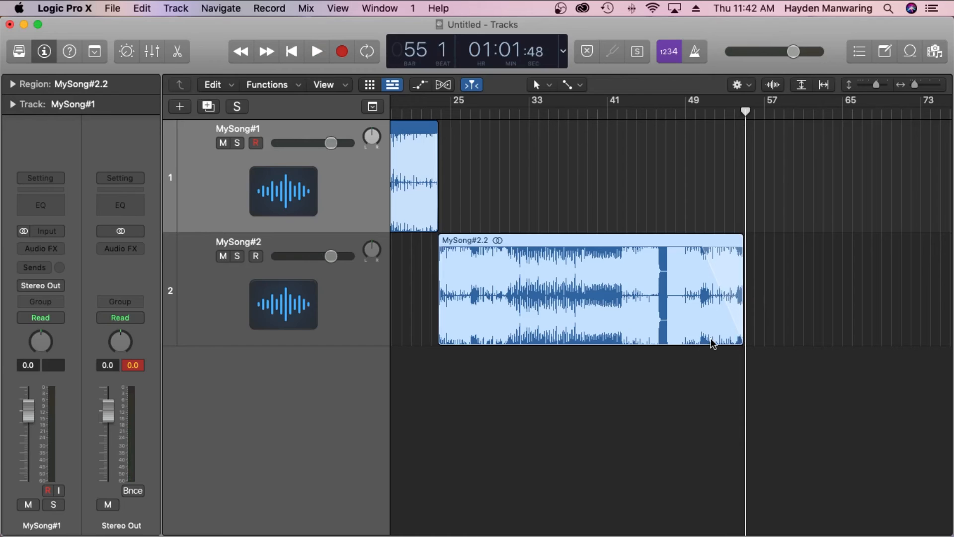
Place the playhead at bar 29 and examine the editing commands available for the MySong#2 region, such as Split at Playhead
{"action": "scroll", "coordinate": [596, 278], "scroll_direction": "left", "scroll_amount": 5}
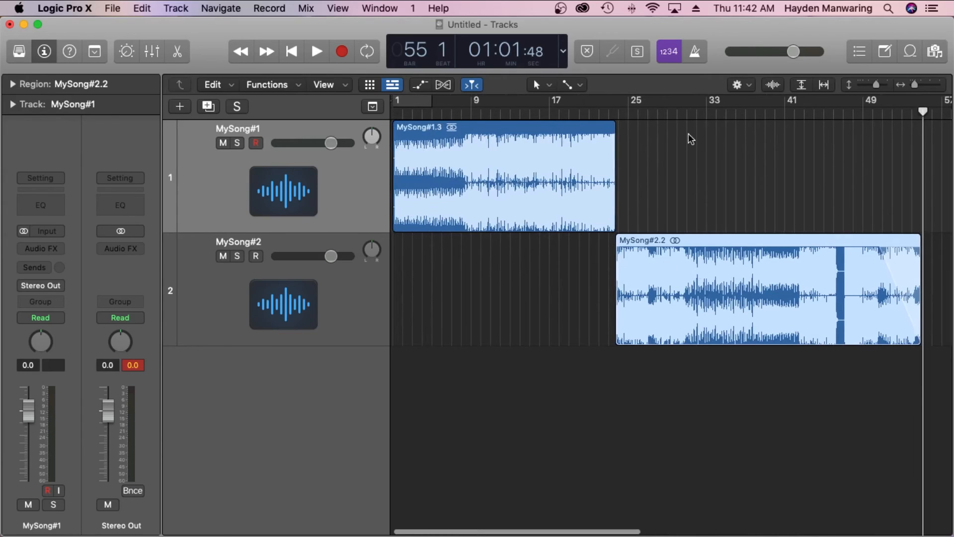
{"action": "left_click", "coordinate": [668, 155]}
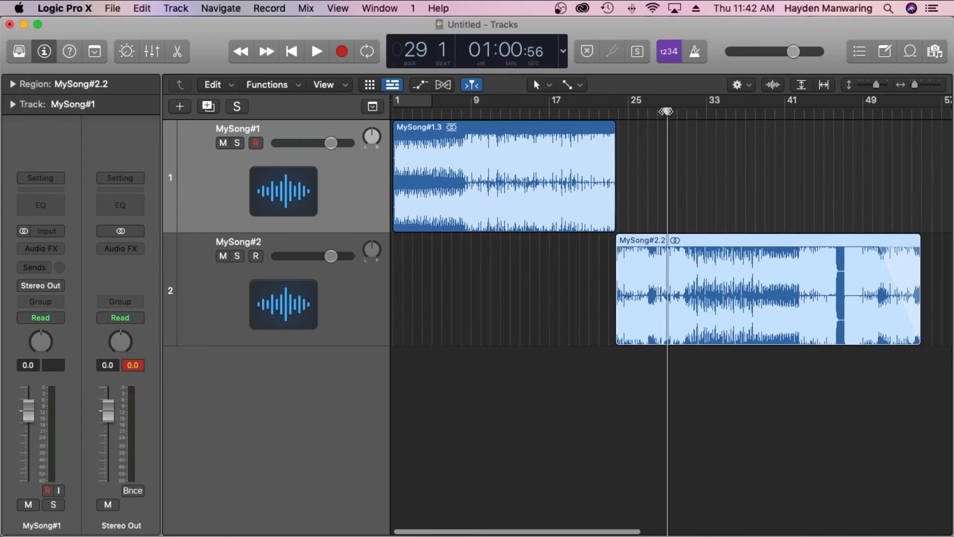
{"action": "right_click", "coordinate": [675, 157]}
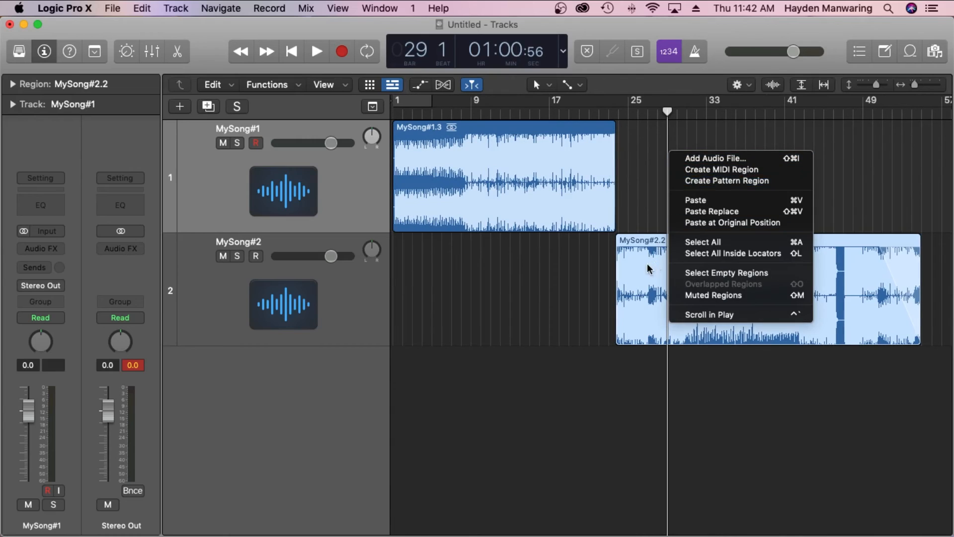
{"action": "left_click", "coordinate": [663, 262]}
{"action": "right_click", "coordinate": [665, 265]}
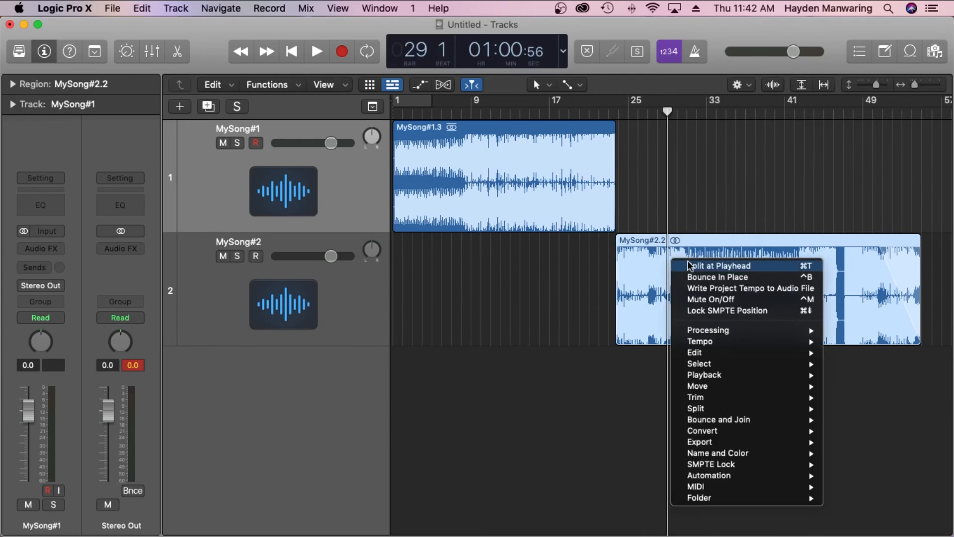
{"action": "left_click", "coordinate": [647, 196]}
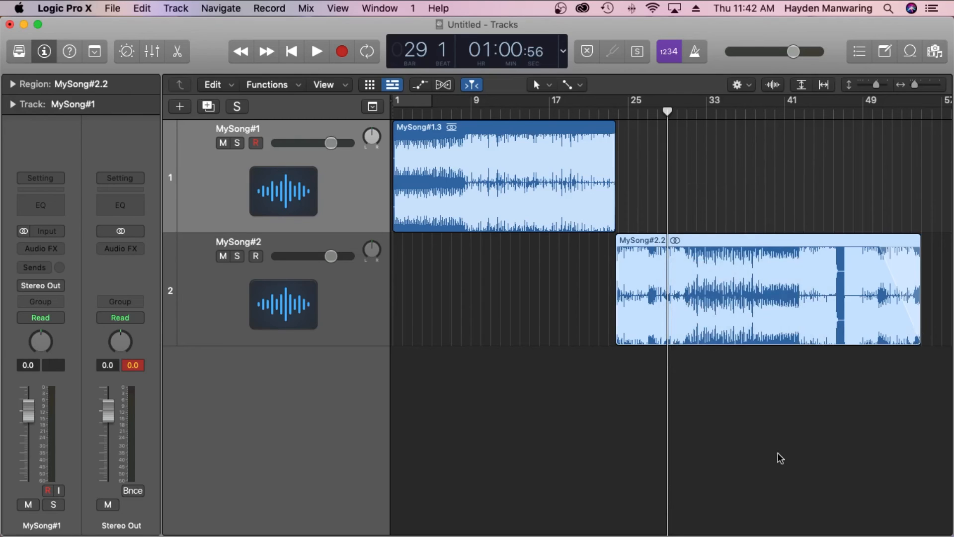
{"action": "right_click", "coordinate": [669, 285]}
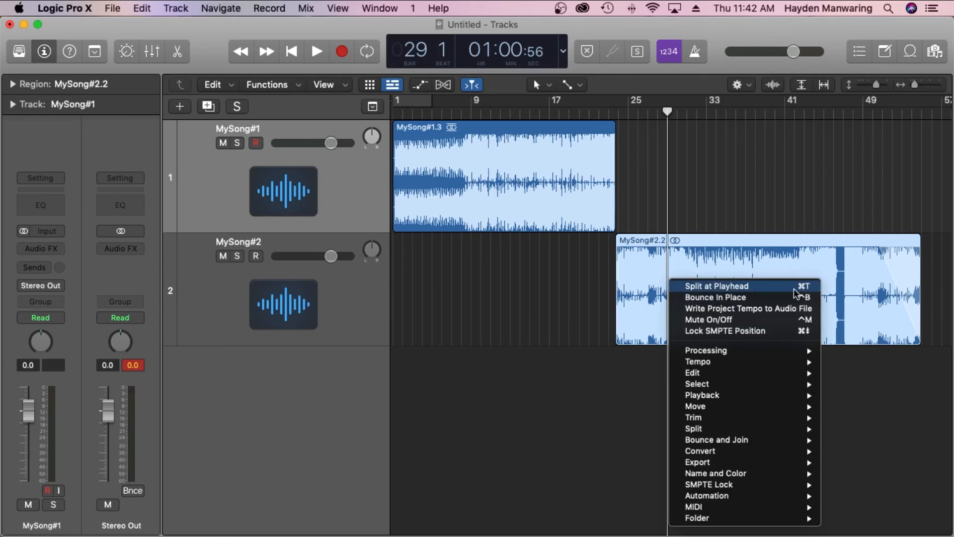
{"action": "left_click", "coordinate": [637, 386]}
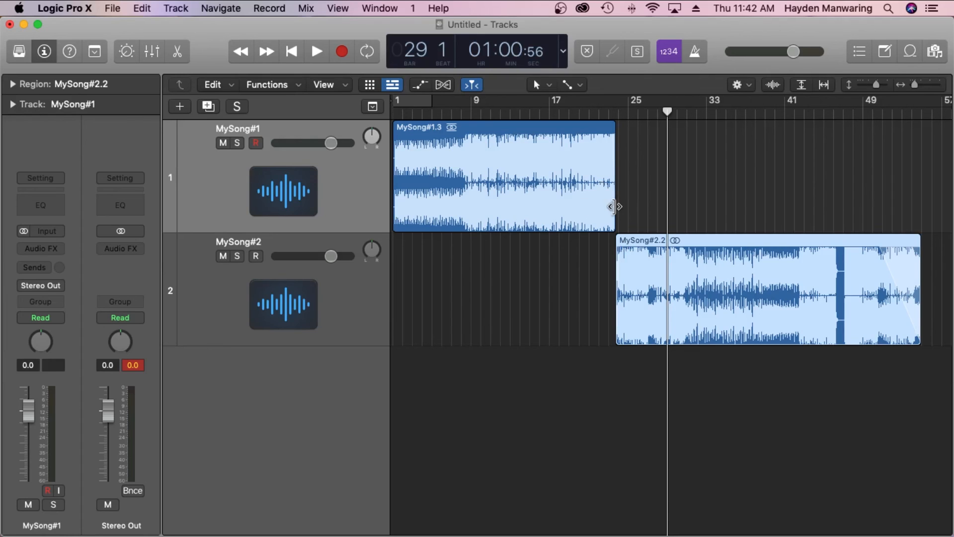
{"action": "scroll", "coordinate": [627, 317], "scroll_direction": "left", "scroll_amount": 1}
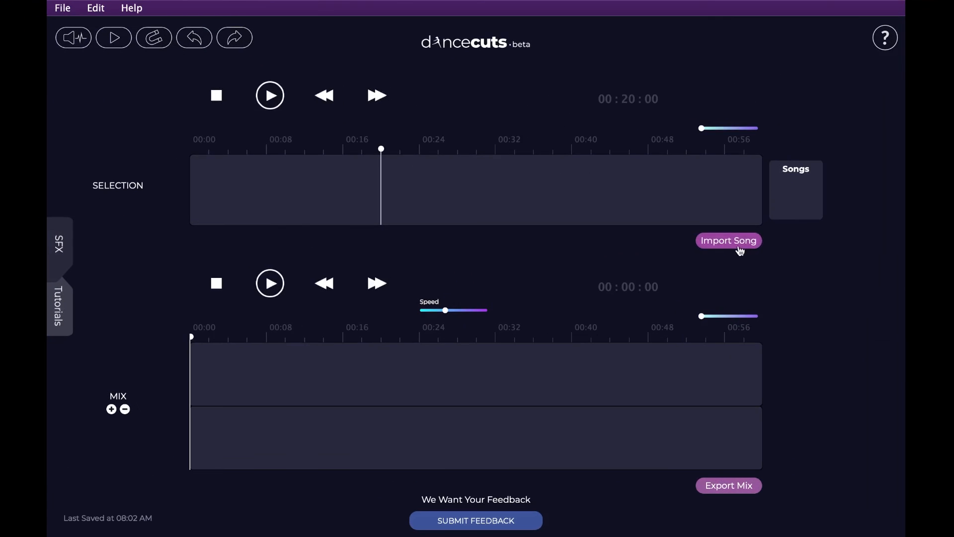
Switch to dancecuts and import a song file
{"action": "left_click", "coordinate": [738, 241]}
{"action": "left_click", "coordinate": [391, 110]}
{"action": "double_click", "coordinate": [392, 110]}
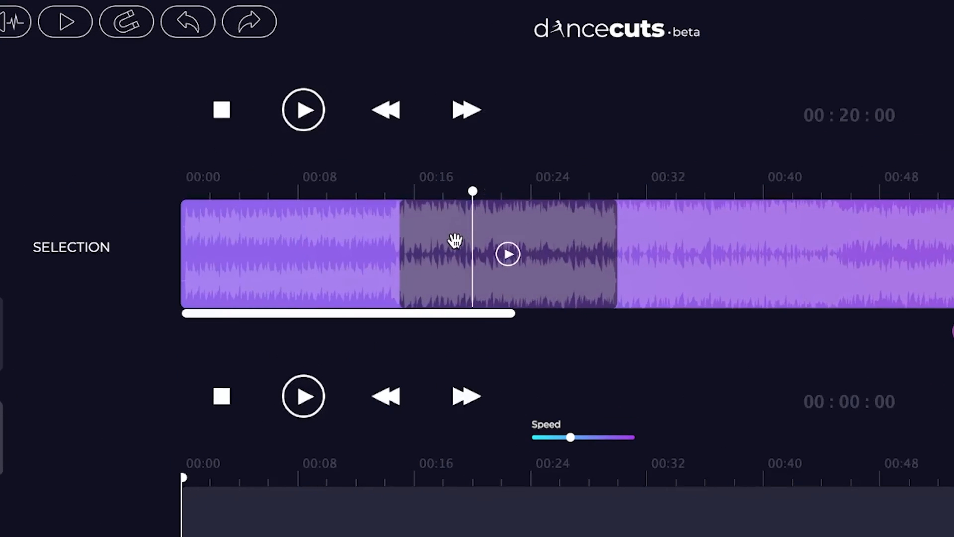
Move the selection to the start of the imported song and extend it to about 24 seconds
{"action": "left_click_drag", "start_coordinate": [382, 194], "coordinate": [250, 199]}
{"action": "left_click_drag", "start_coordinate": [263, 253], "coordinate": [228, 249]}
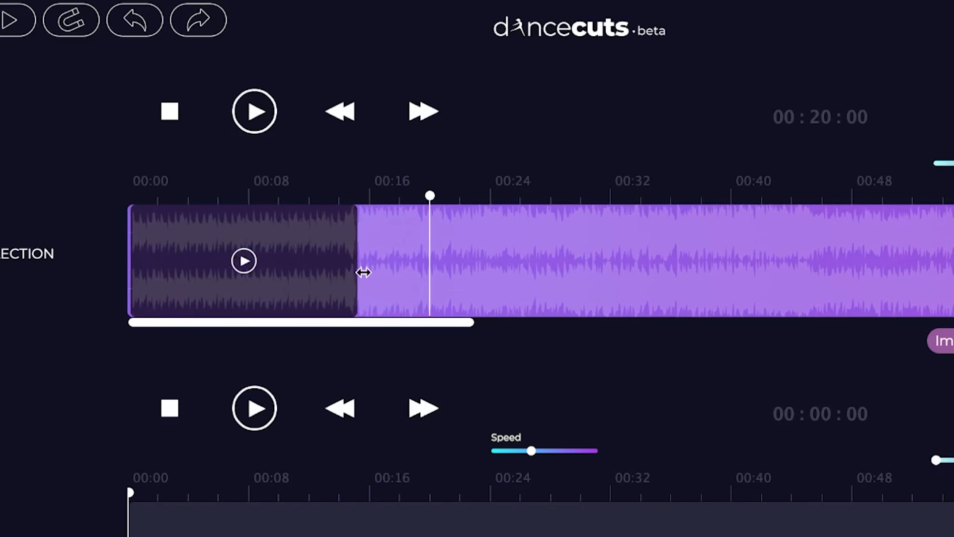
{"action": "left_click_drag", "start_coordinate": [363, 271], "coordinate": [485, 277]}
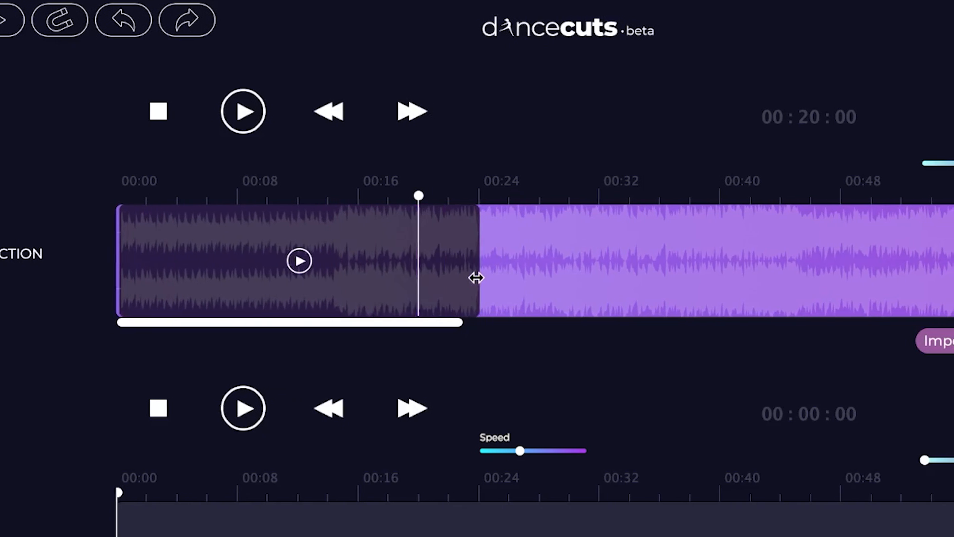
Play the selected opening section of the song and place it in the mix
{"action": "left_click", "coordinate": [310, 261]}
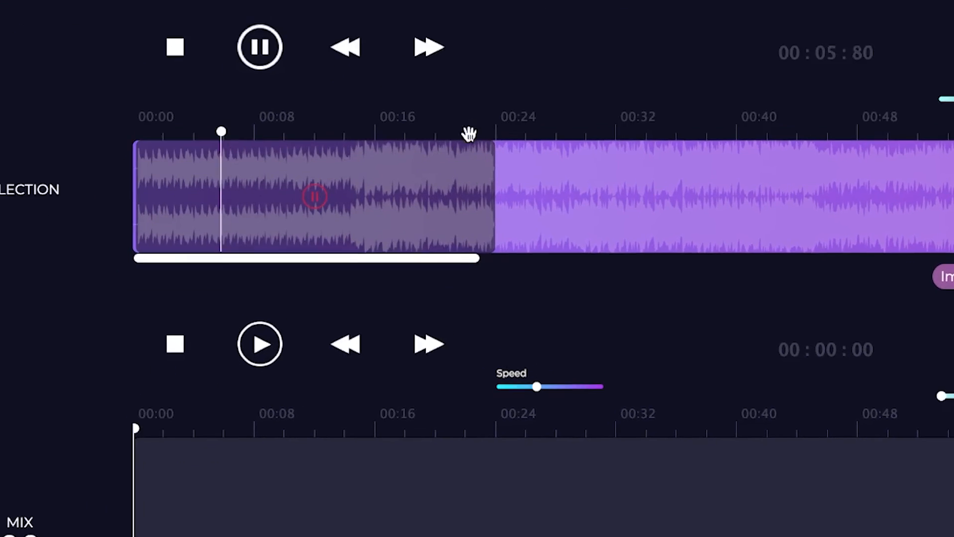
{"action": "left_click_drag", "start_coordinate": [366, 184], "coordinate": [339, 487]}
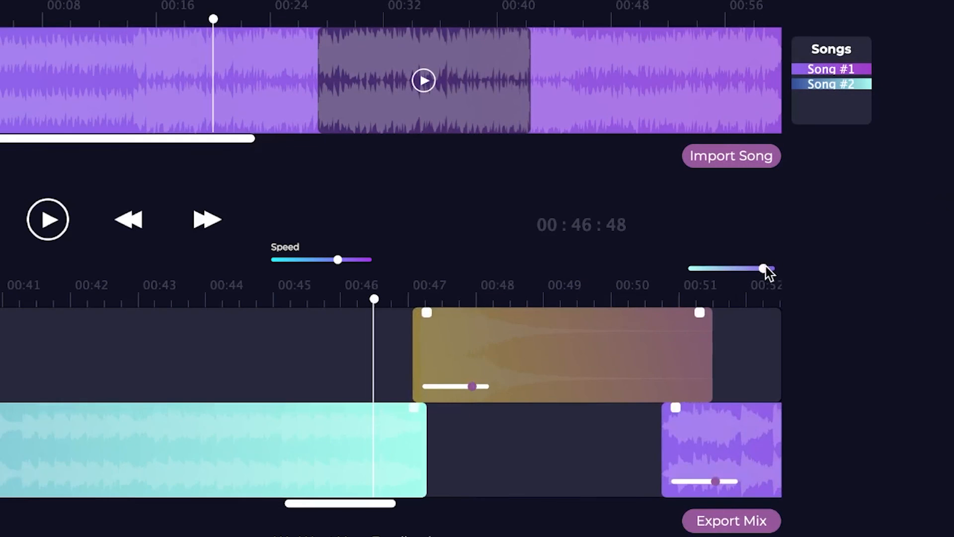
Add a fade-out to the last Song #1 clip in the mix, starting at about 01:01
{"action": "left_click_drag", "start_coordinate": [766, 268], "coordinate": [707, 279]}
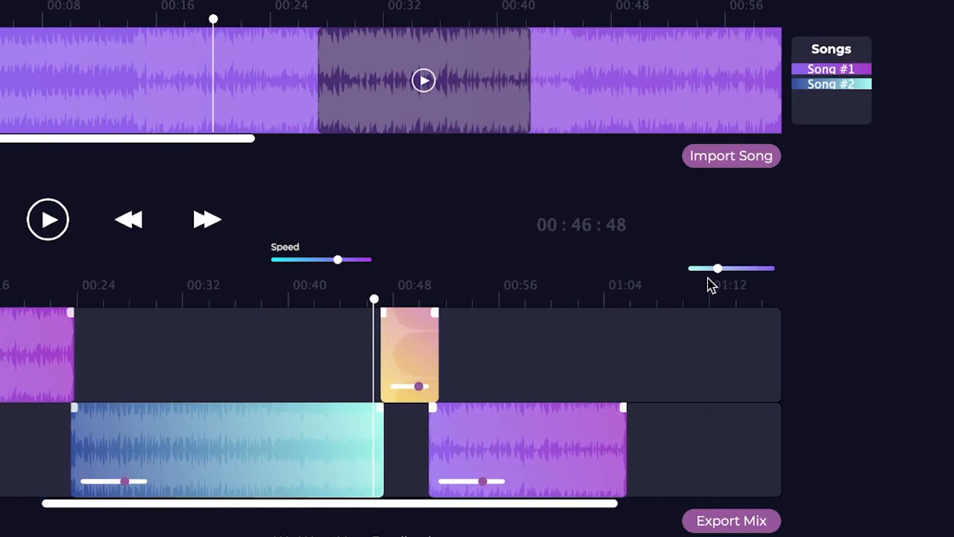
{"action": "left_click", "coordinate": [619, 301]}
{"action": "left_click_drag", "start_coordinate": [622, 407], "coordinate": [562, 410]}
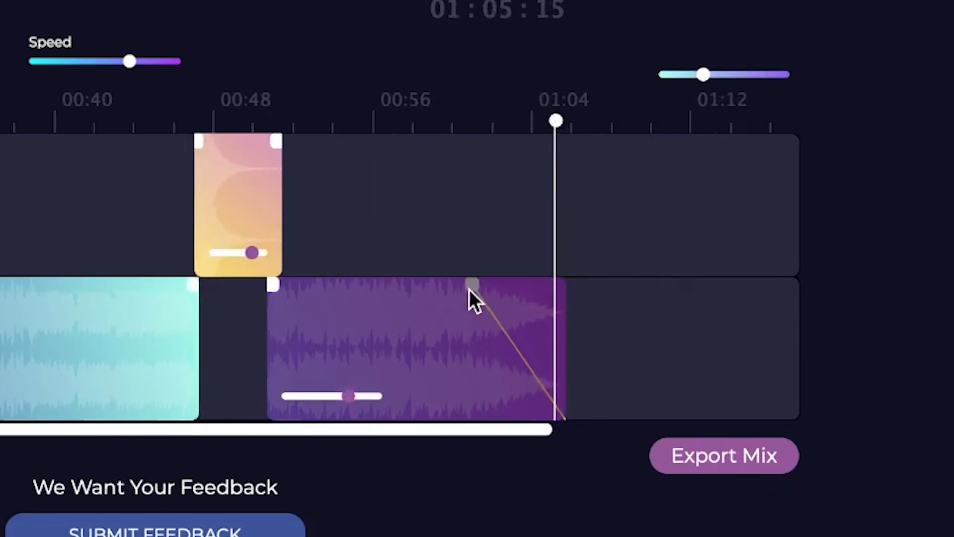
{"action": "left_click_drag", "start_coordinate": [470, 290], "coordinate": [467, 289]}
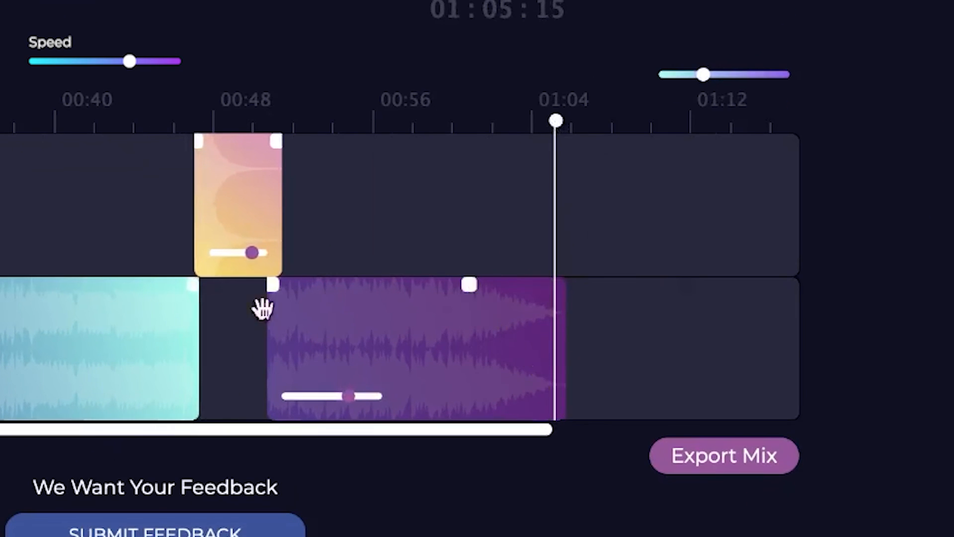
{"action": "left_click", "coordinate": [500, 198]}
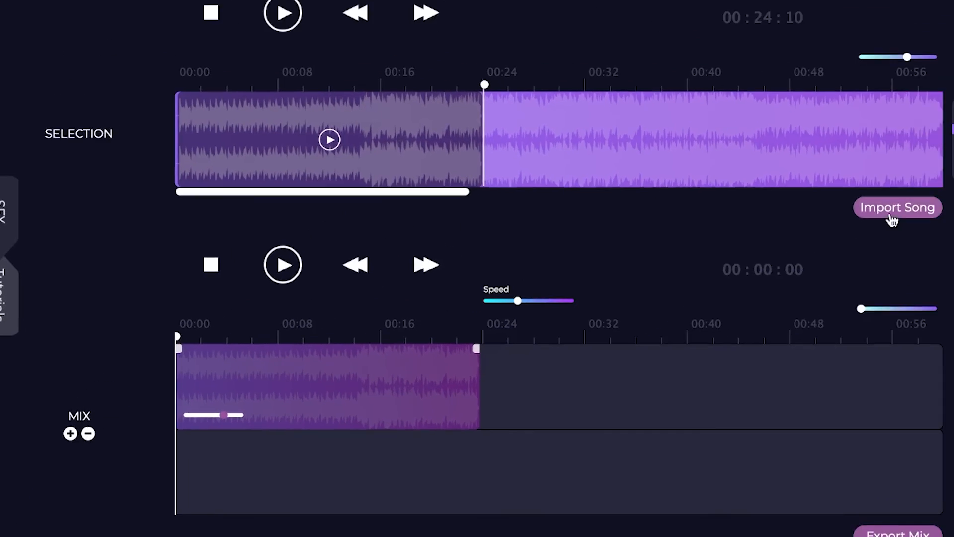
Import a second song file
{"action": "left_click", "coordinate": [896, 207]}
{"action": "double_click", "coordinate": [343, 113]}
Select the second song from about 00:25 to 00:49 and place it on the second mix track where the first clip ends
{"action": "left_click_drag", "start_coordinate": [360, 200], "coordinate": [474, 200]}
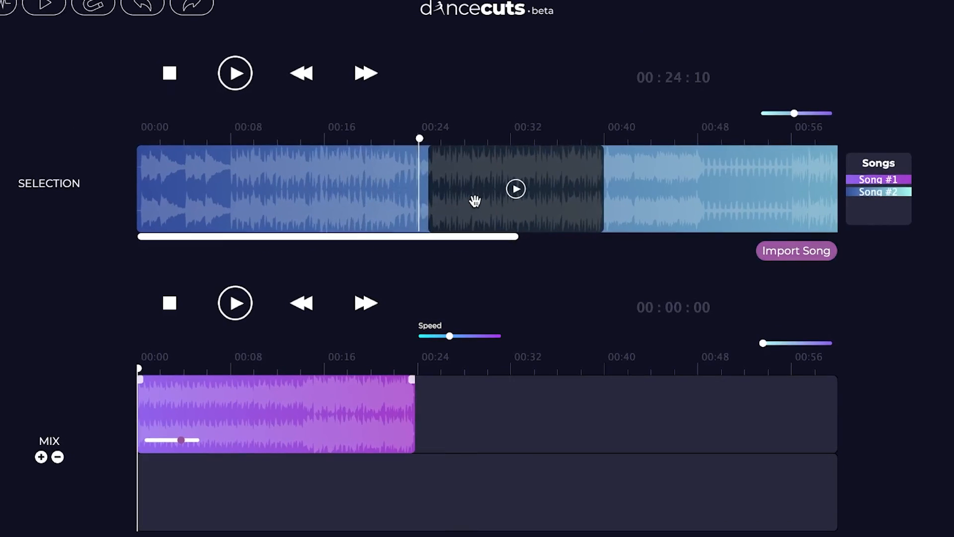
{"action": "left_click_drag", "start_coordinate": [601, 195], "coordinate": [710, 184]}
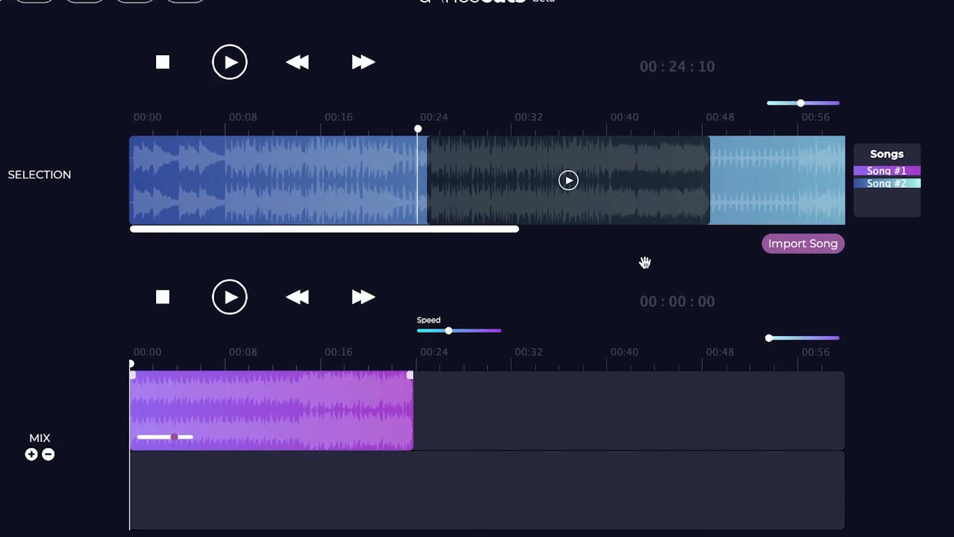
{"action": "left_click_drag", "start_coordinate": [645, 262], "coordinate": [537, 472]}
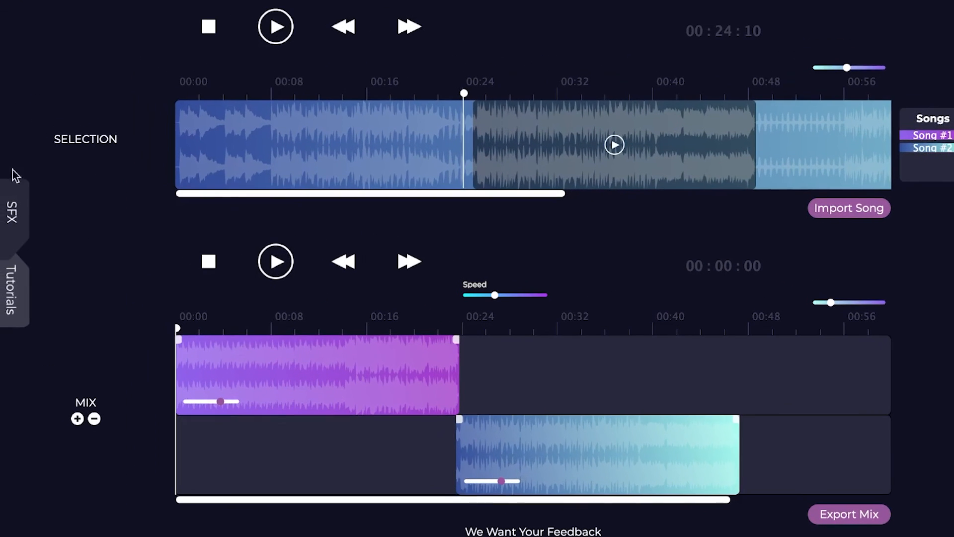
Open the sound effects library and place an effect on the first mix track, around the end of the second song's clip
{"action": "left_click", "coordinate": [23, 207]}
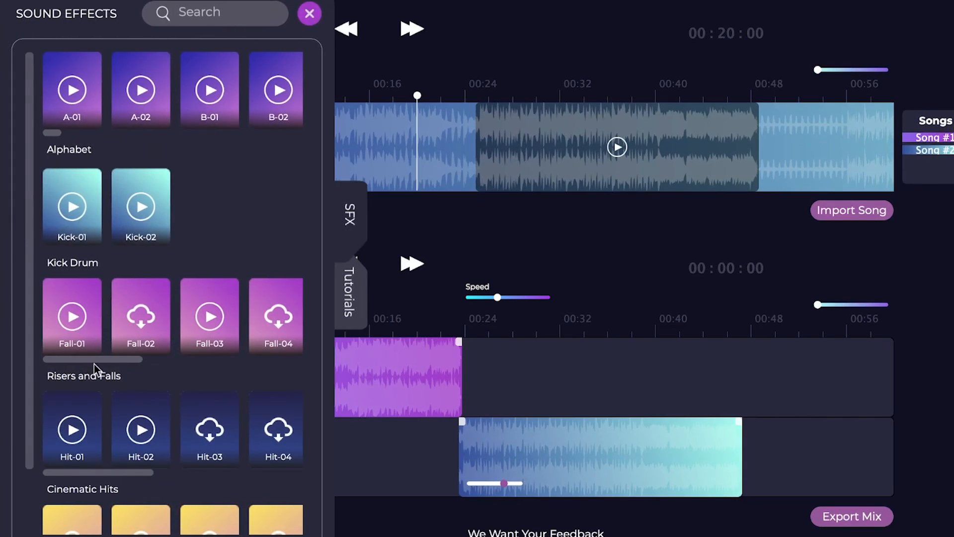
{"action": "left_click_drag", "start_coordinate": [275, 461], "coordinate": [761, 378]}
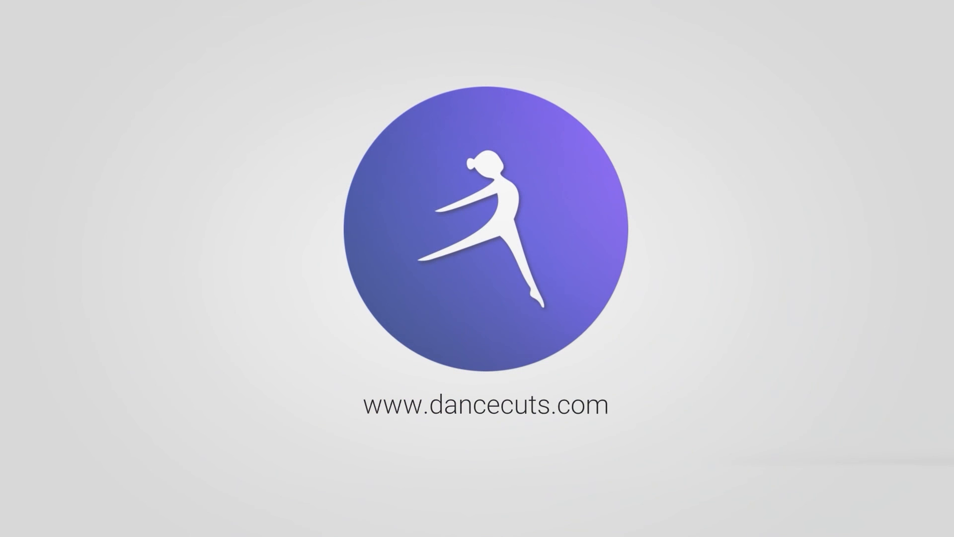